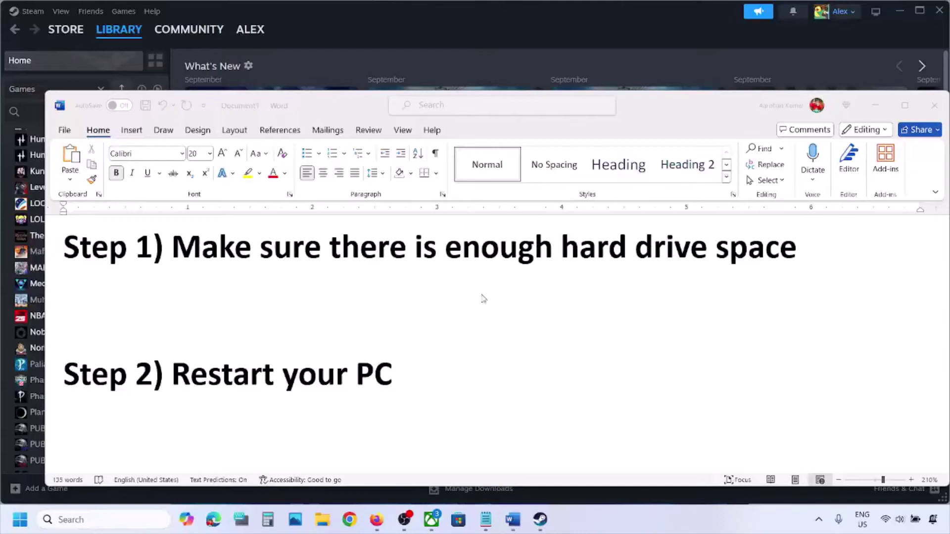
Step: Highlight Step 1 in the Word guide and confirm C: has 375 GB free of 930 GB
click(282, 252)
drag(172, 247, 64, 373)
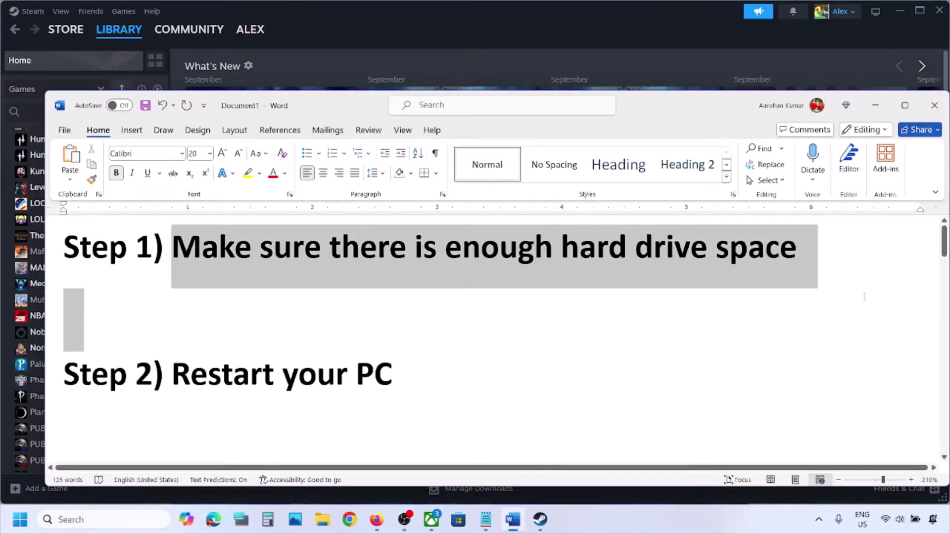
click(323, 519)
click(51, 280)
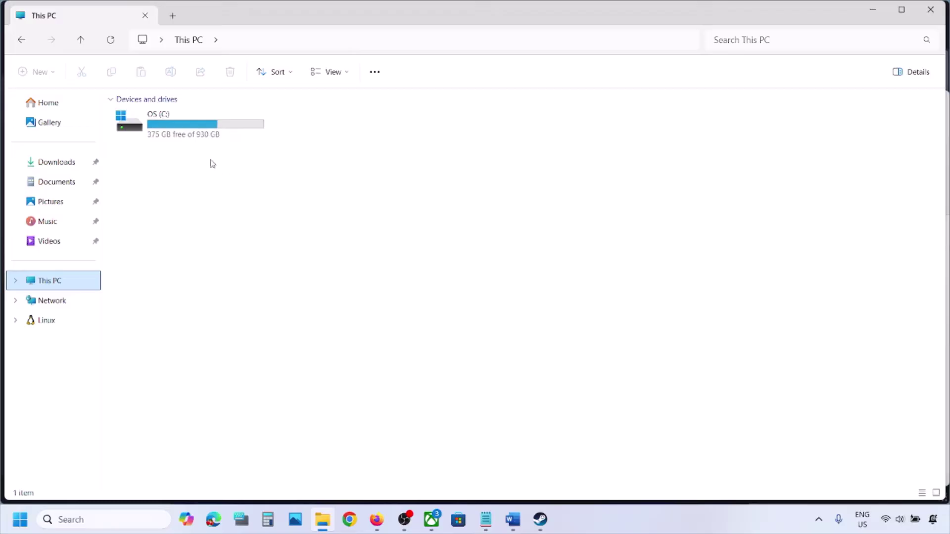
click(931, 9)
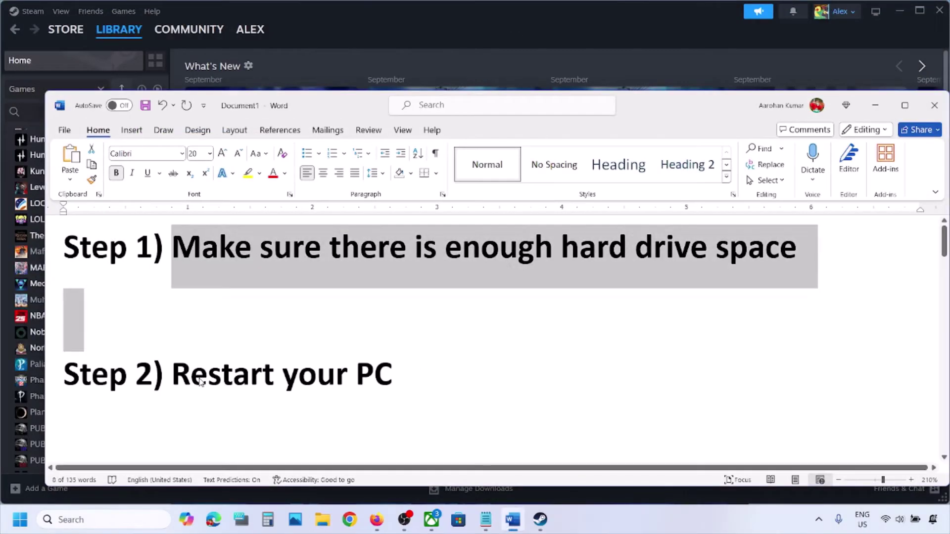
Step: Highlight 'Restart your' in Step 2 and view the Start menu's Power options
drag(184, 378, 352, 379)
key(super)
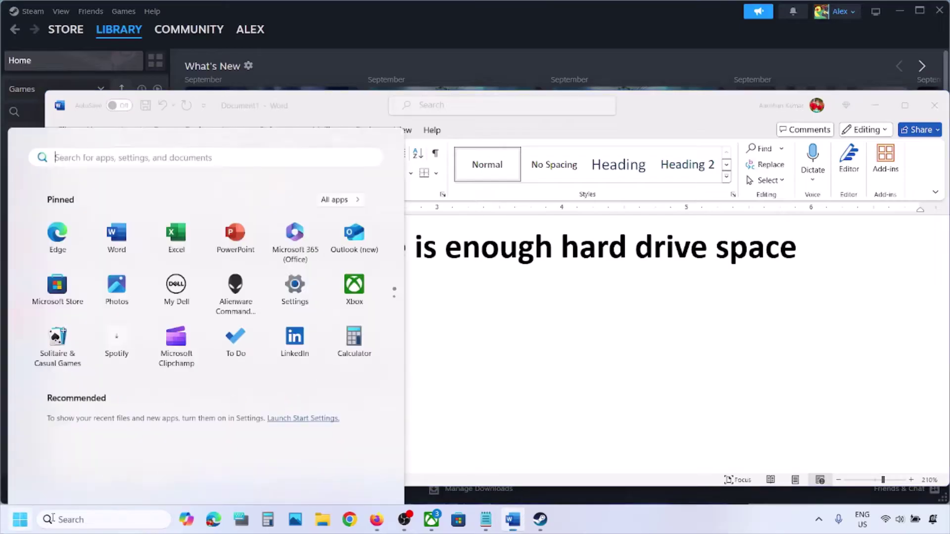
click(359, 476)
key(Escape)
key(Escape)
Step: Highlight Step 3, Run Steam as Administrator, and bring Steam's library forward
scroll(589, 354, down, 3)
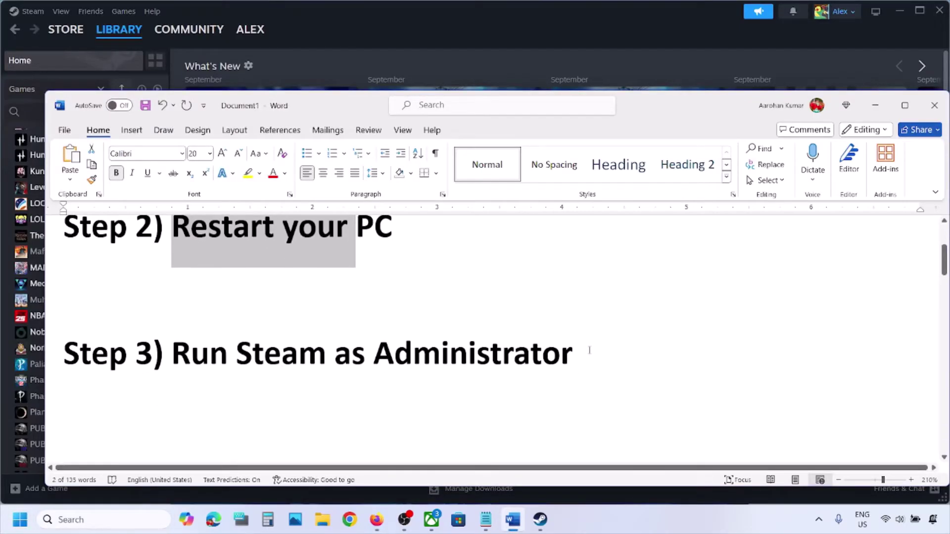
right_click(590, 354)
key(Escape)
drag(170, 354, 572, 354)
click(523, 10)
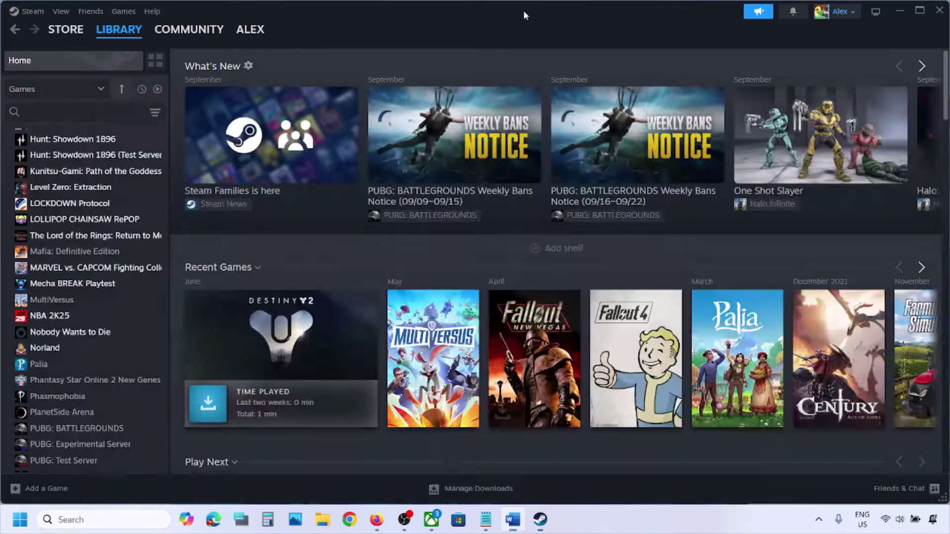
Step: Relaunch Steam as administrator from a taskbar search for 'steam'
click(34, 12)
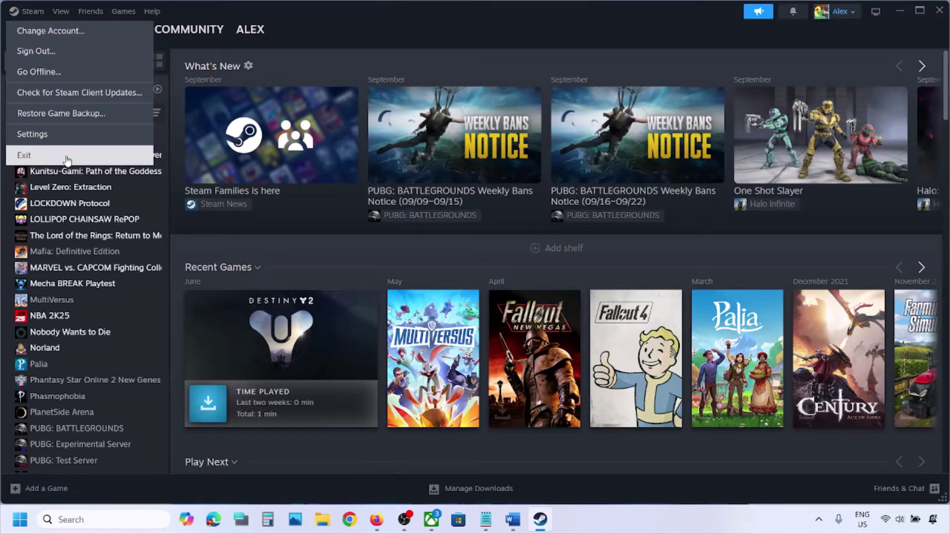
click(70, 520)
text(steam)
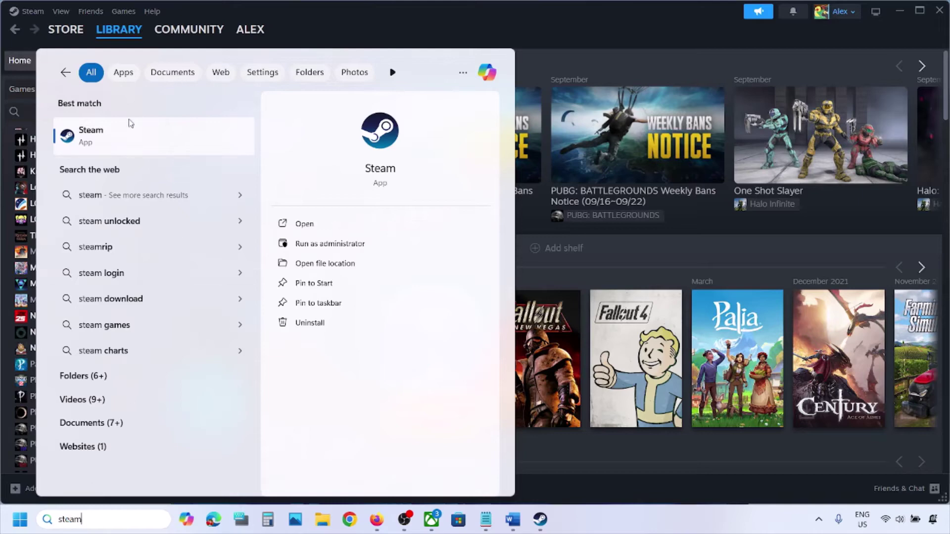
right_click(129, 122)
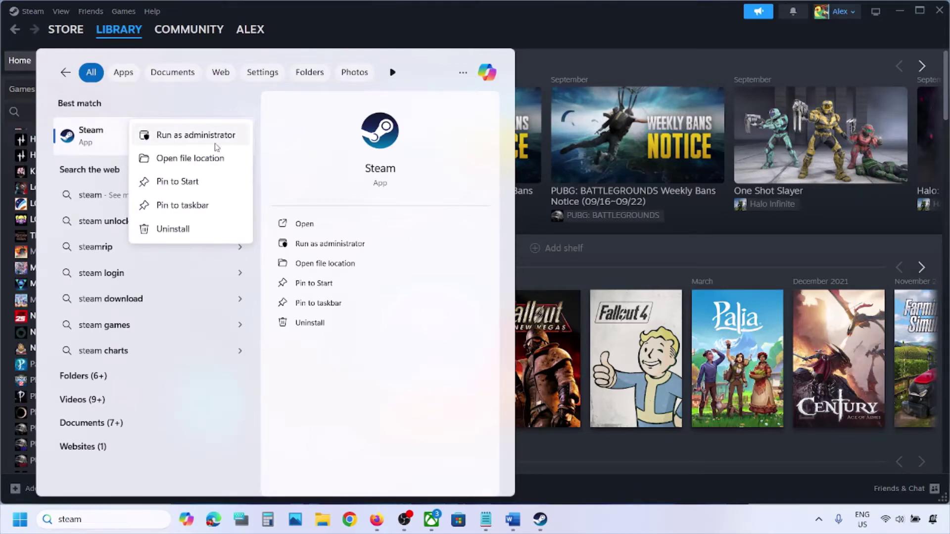
click(562, 47)
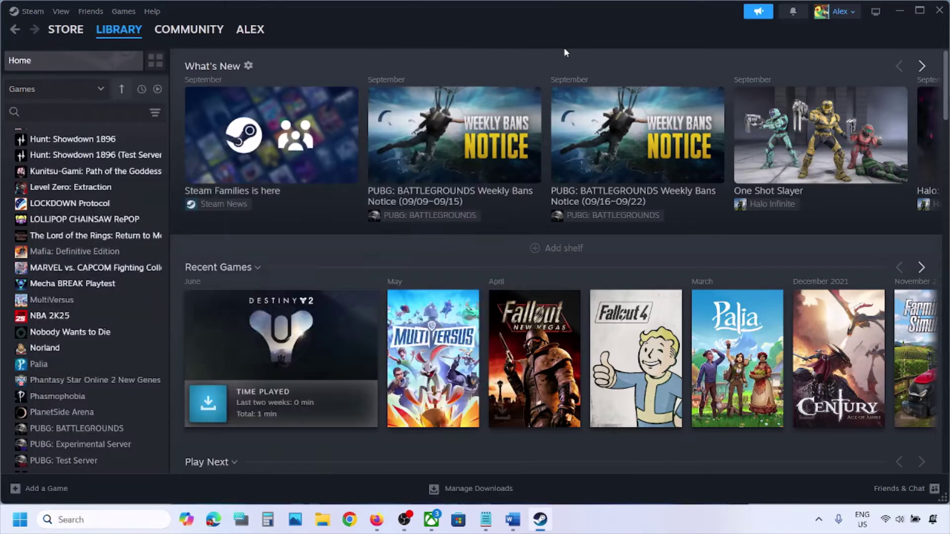
click(511, 524)
Step: Highlight Step 4's advice to allow the game through 'Windows security', then open Settings
scroll(324, 318, down, 5)
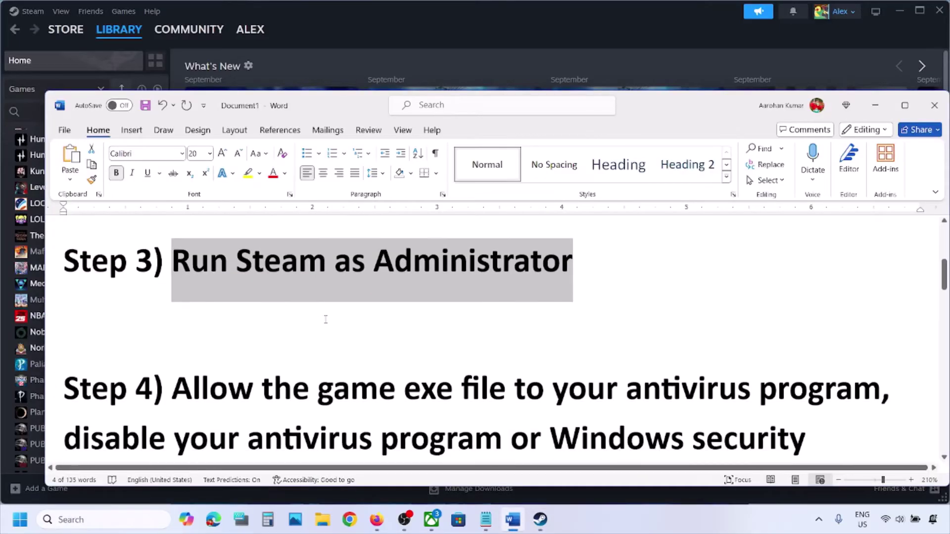
drag(172, 289, 688, 297)
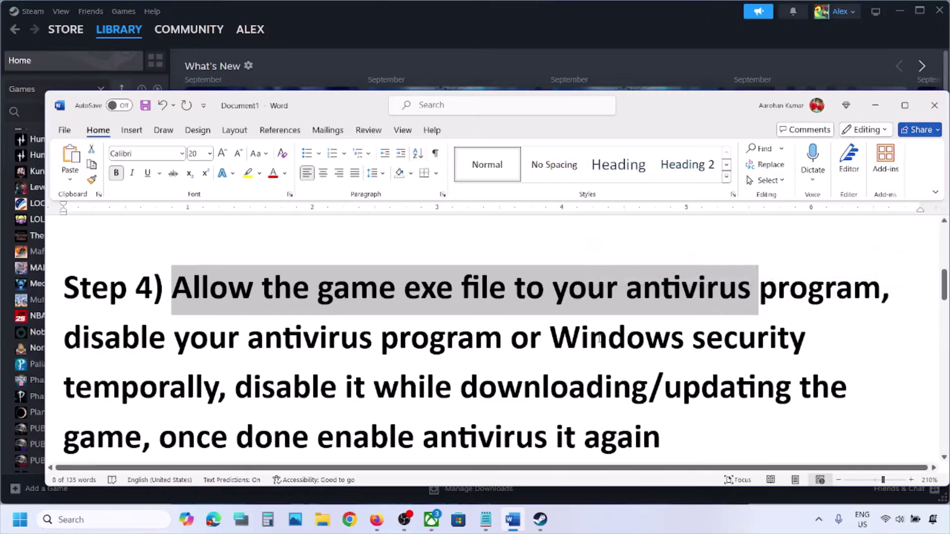
drag(558, 339, 778, 344)
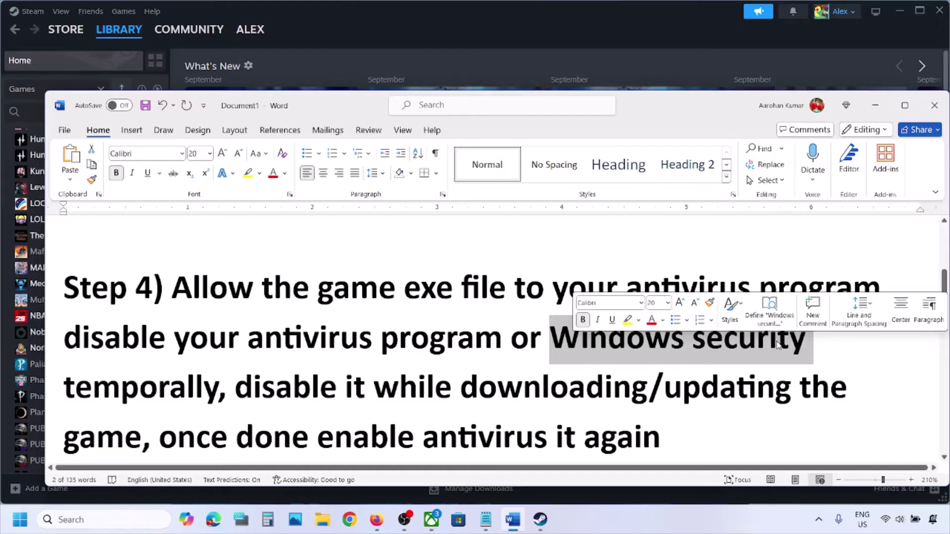
key(super+i)
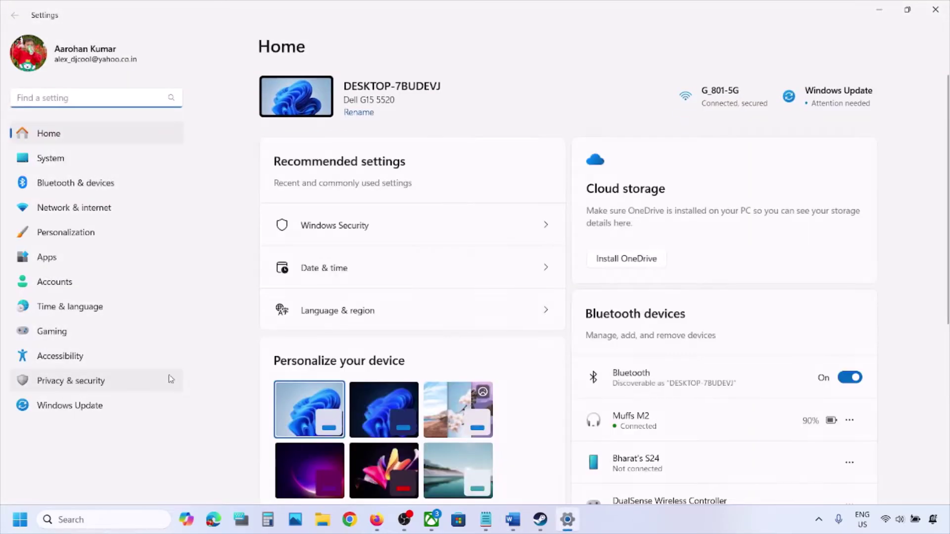
Step: Go to Windows Security's Controlled folder access allowed apps and browse to add an app
click(106, 381)
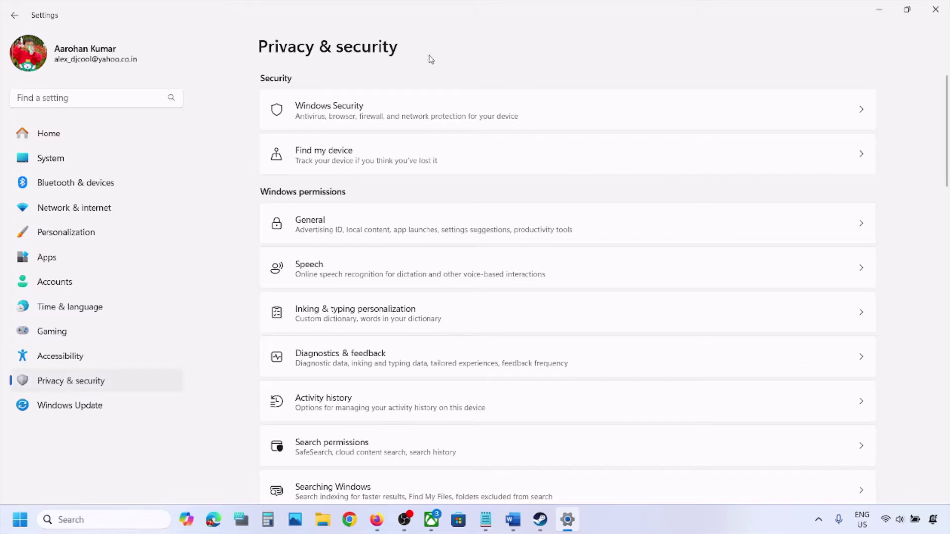
click(370, 118)
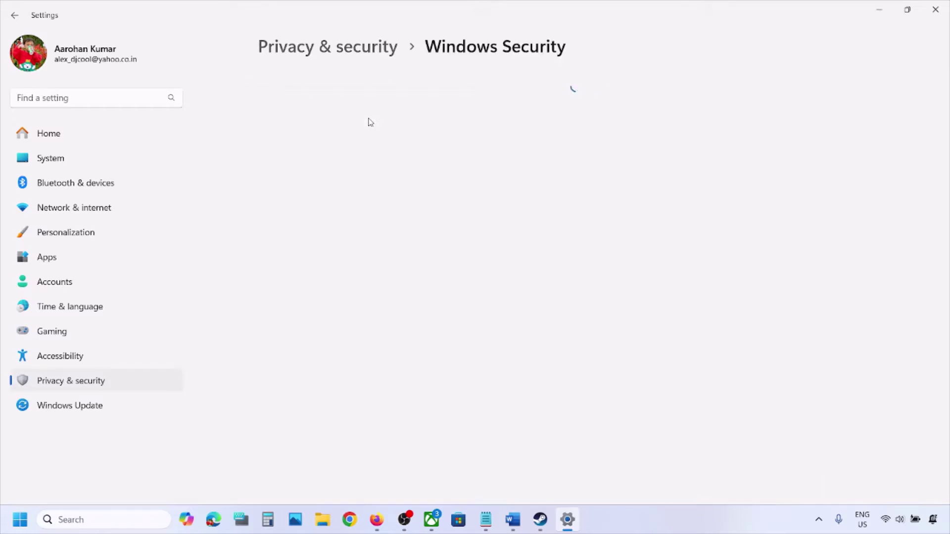
click(342, 188)
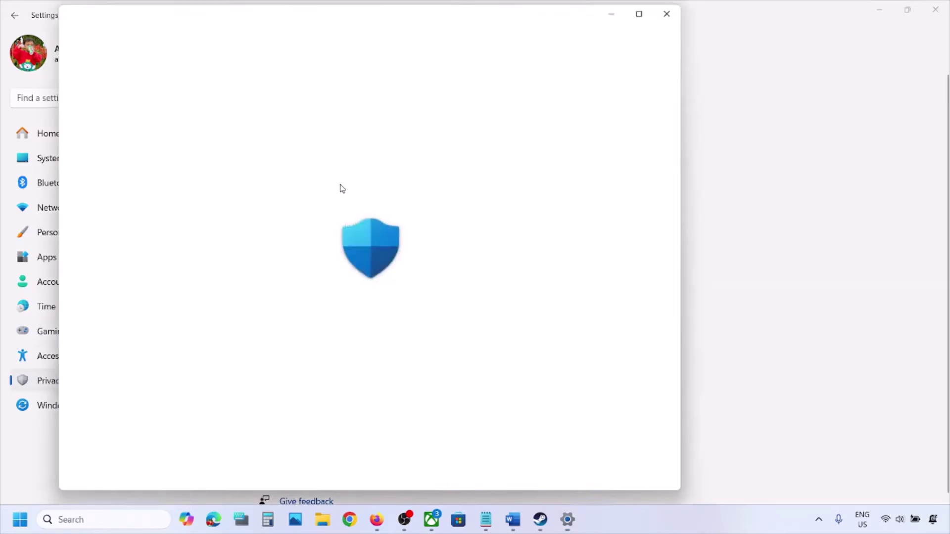
scroll(322, 305, down, 4)
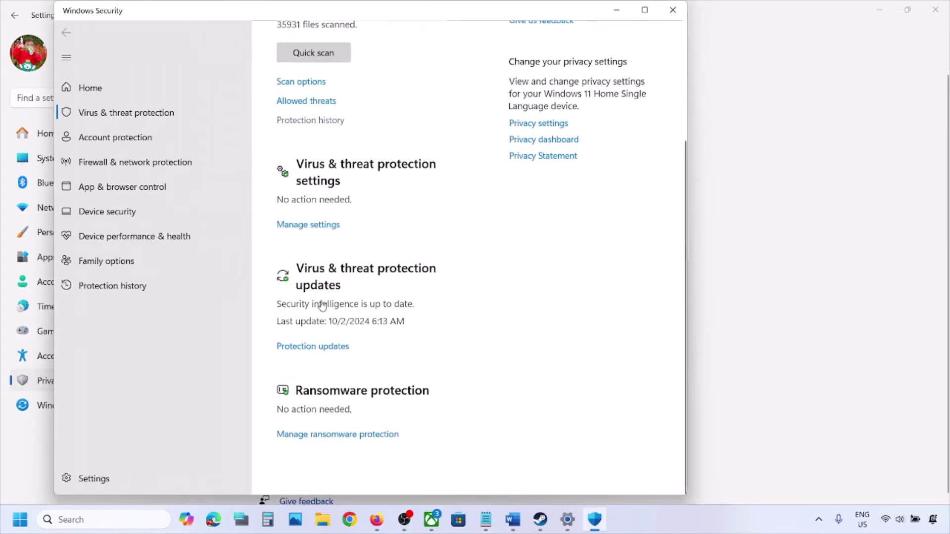
click(360, 448)
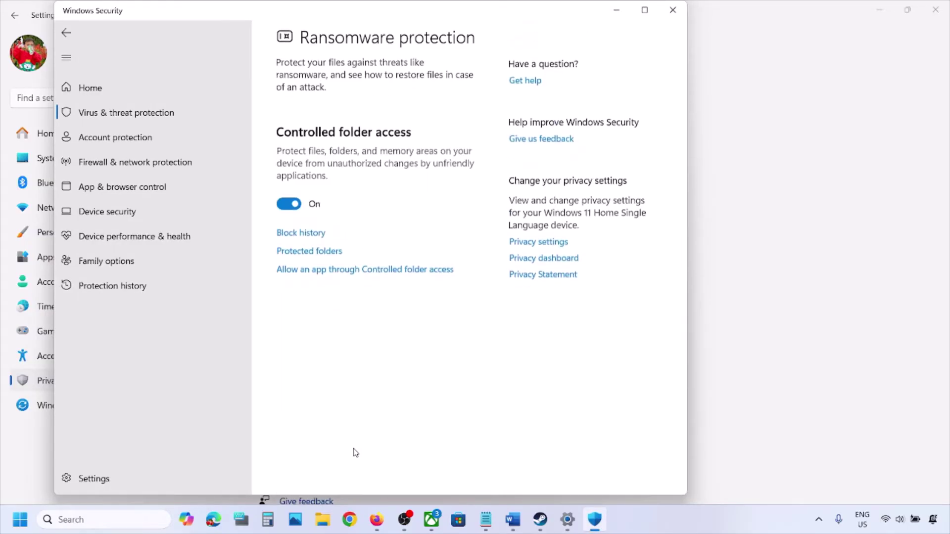
click(361, 280)
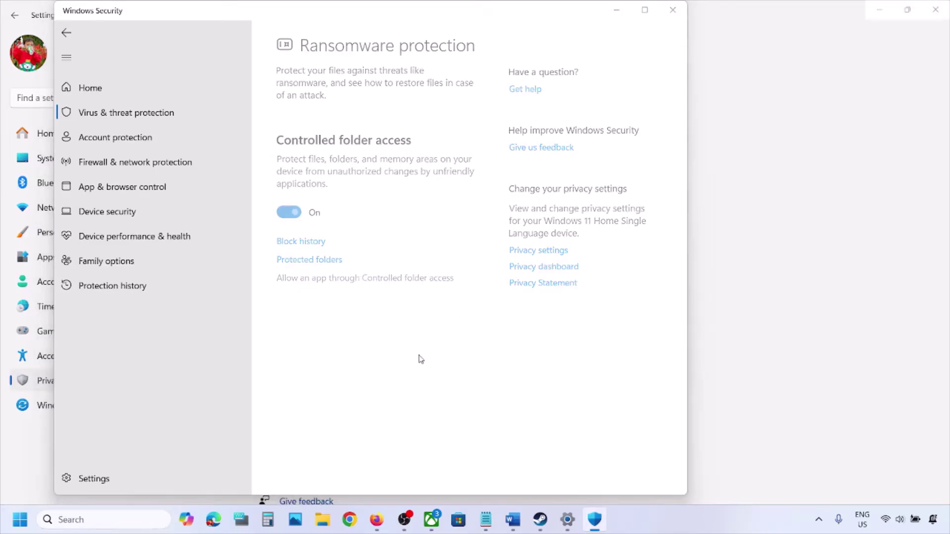
click(353, 175)
click(341, 214)
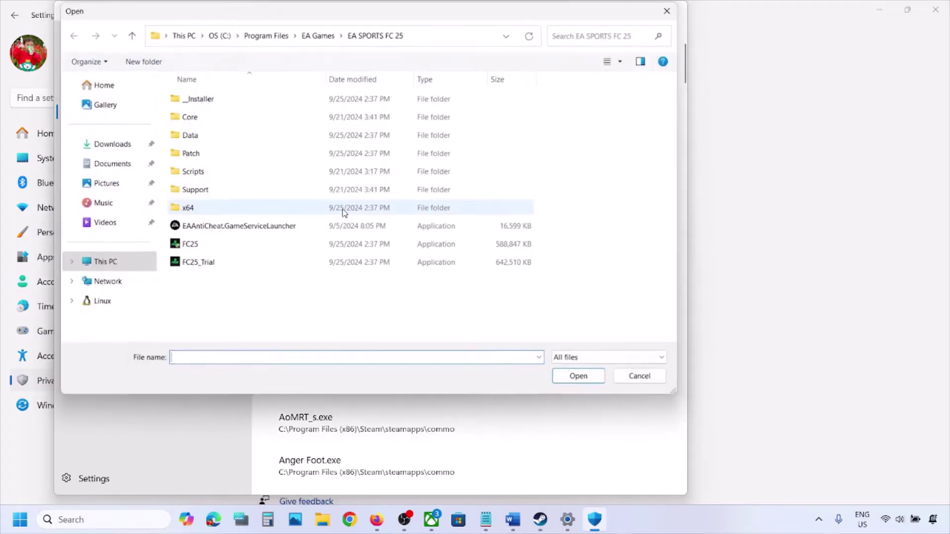
Step: Browse to C:\Program Files (x86)\Steam\steamapps in the file picker, then cancel without choosing
click(103, 262)
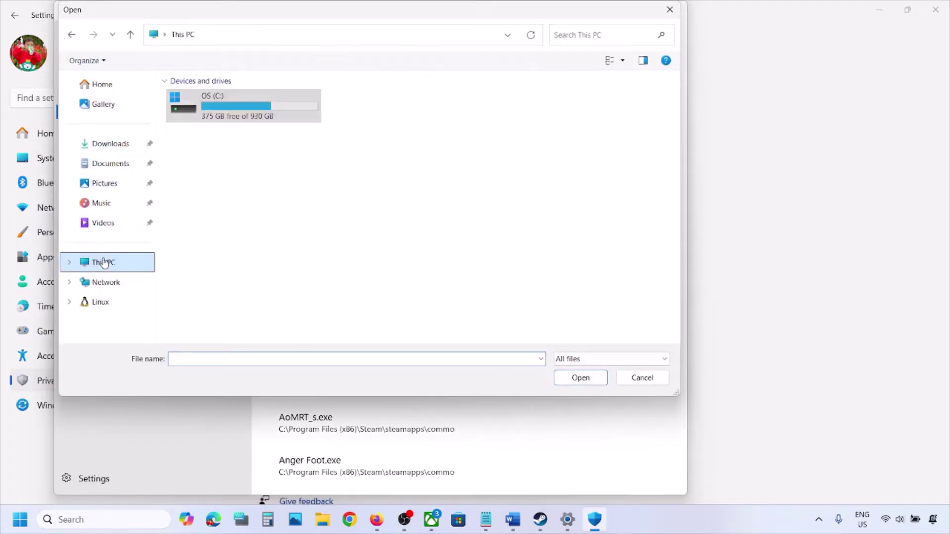
click(226, 118)
double_click(228, 120)
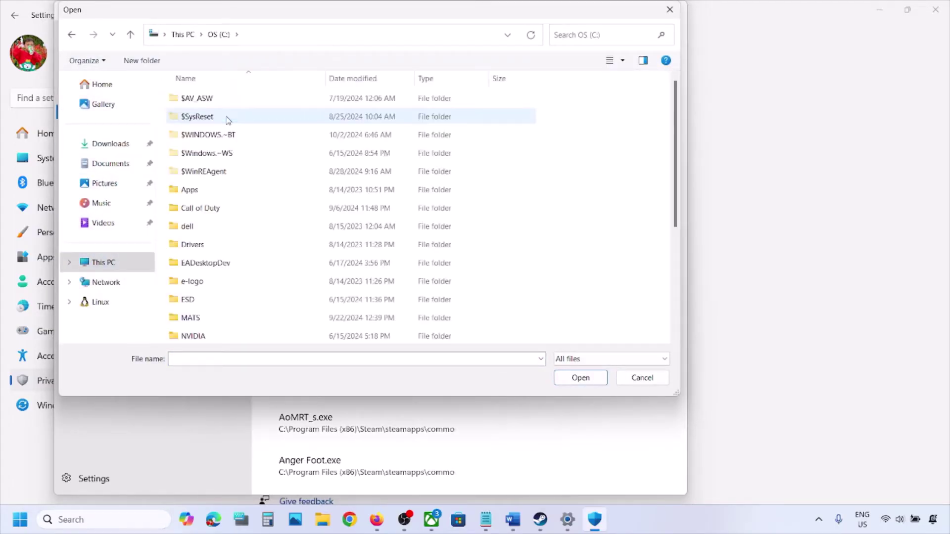
scroll(255, 244, down, 3)
double_click(221, 208)
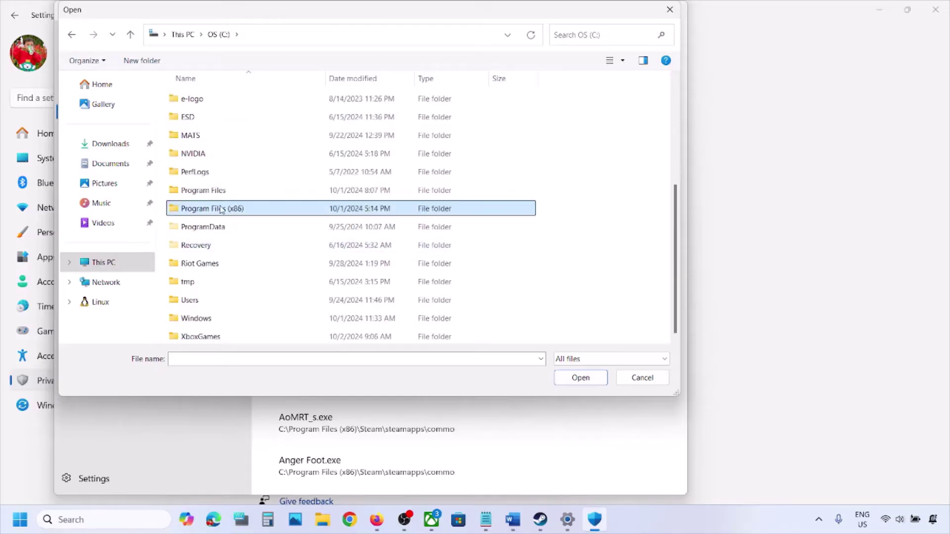
scroll(221, 208, down, 4)
scroll(232, 233, down, 5)
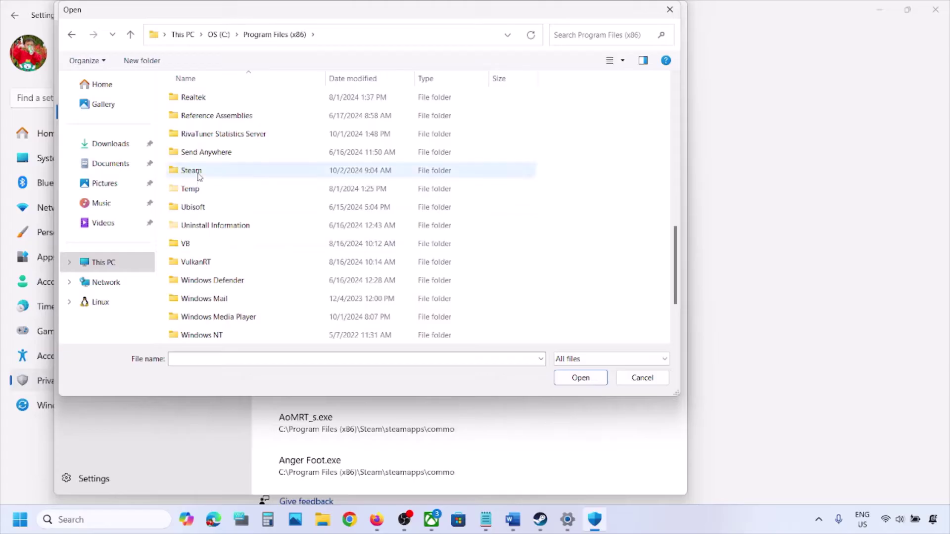
double_click(201, 172)
scroll(209, 191, down, 3)
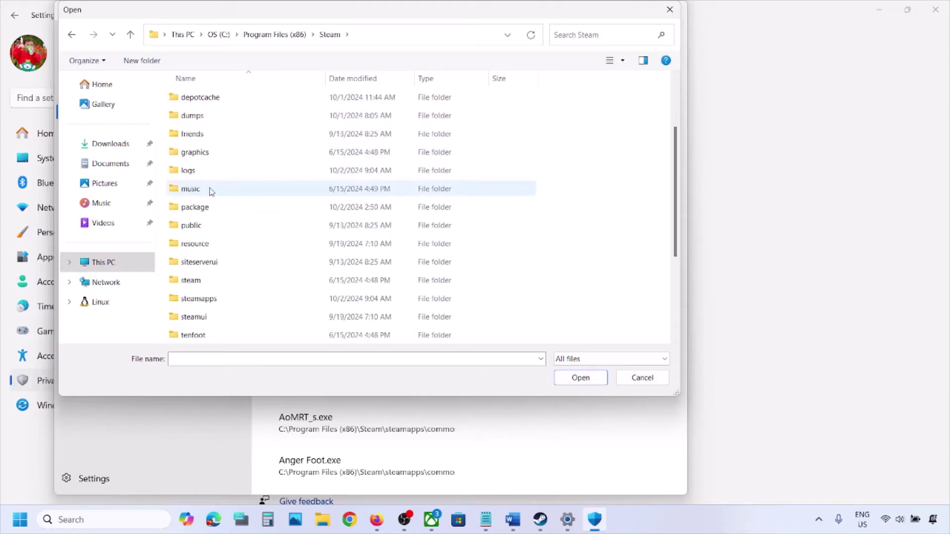
double_click(214, 244)
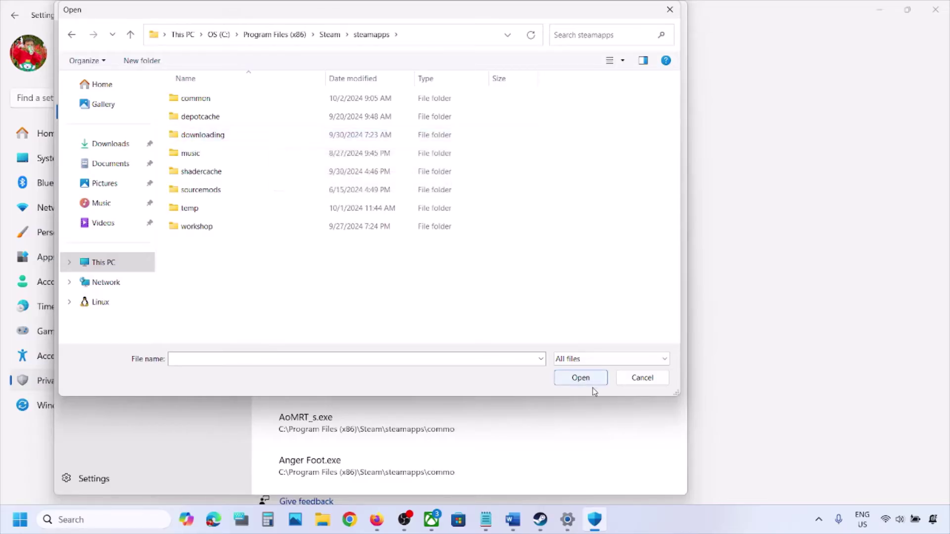
click(639, 381)
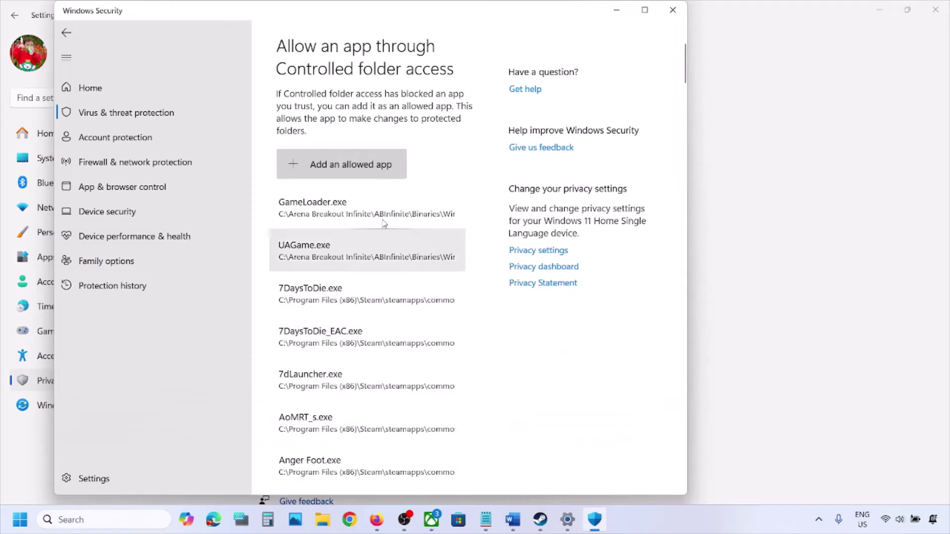
Step: Open Windows Defender Firewall's allowed-apps list from Control Panel and unlock it with Change settings
click(93, 520)
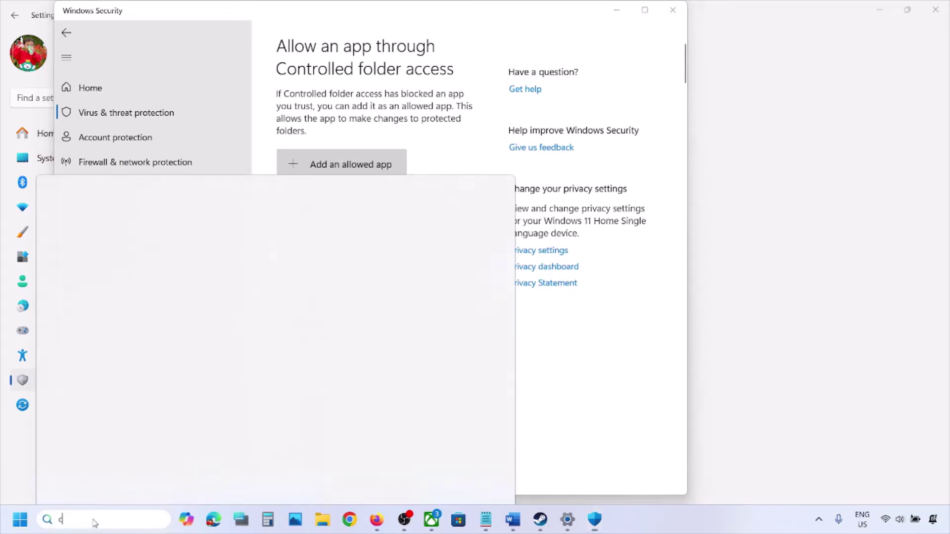
text(control)
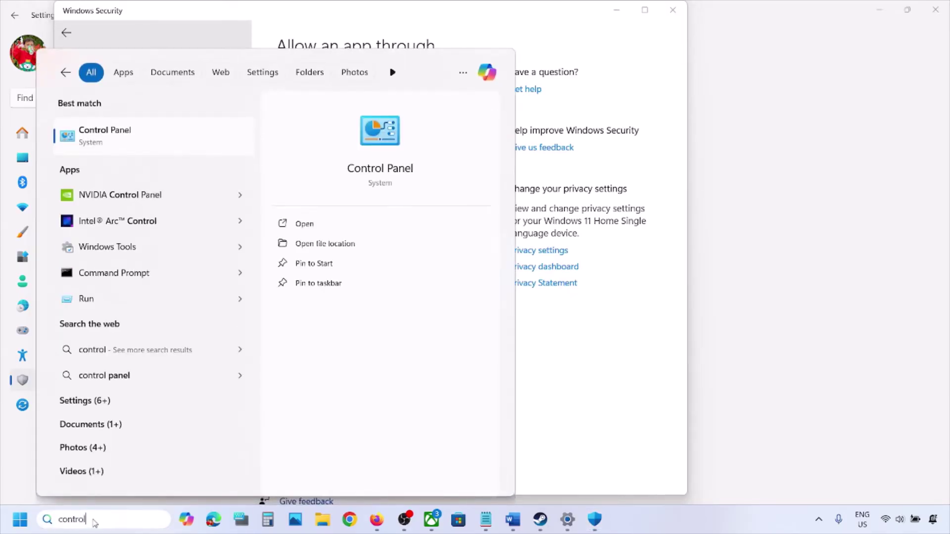
key(Return)
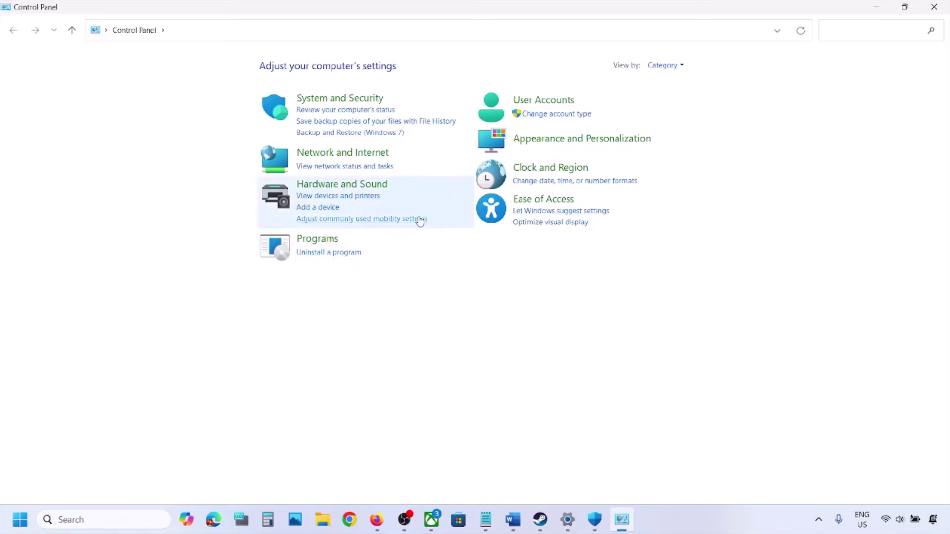
click(355, 102)
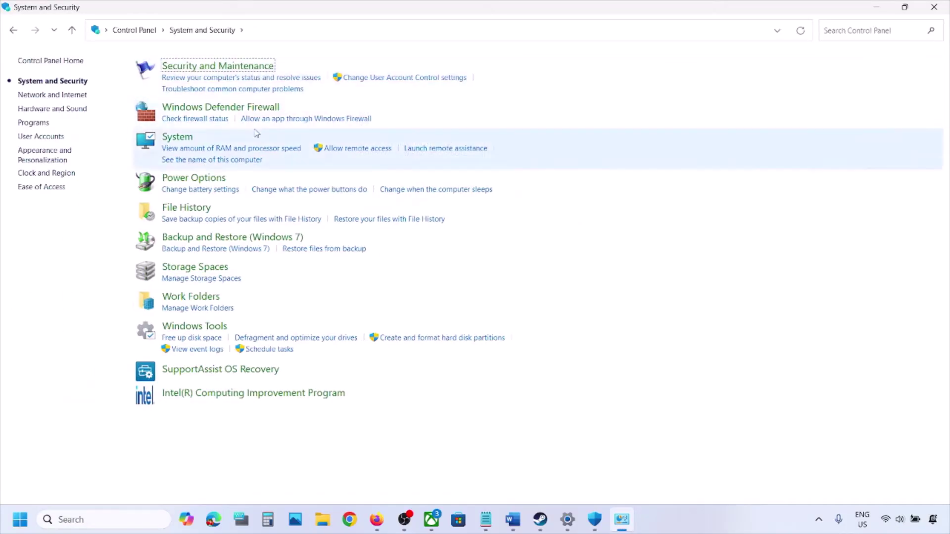
click(217, 110)
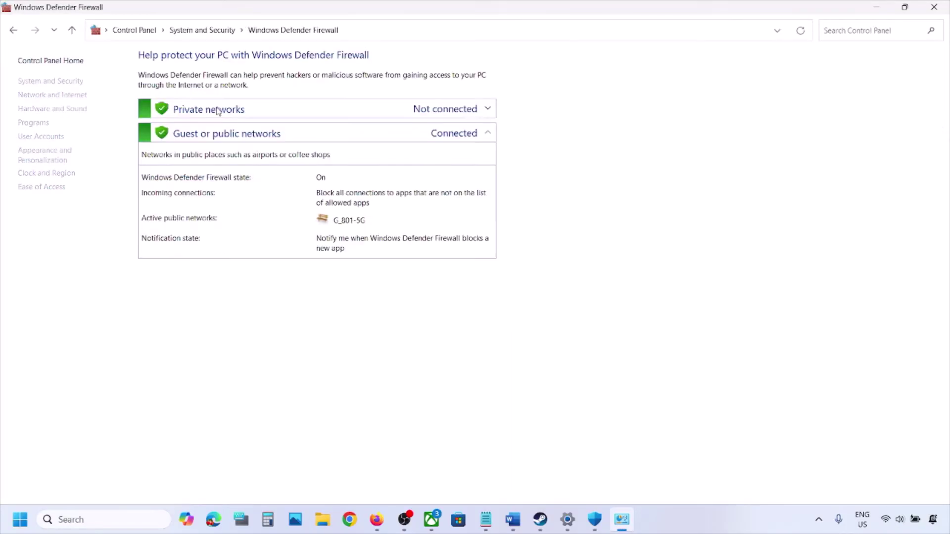
click(81, 95)
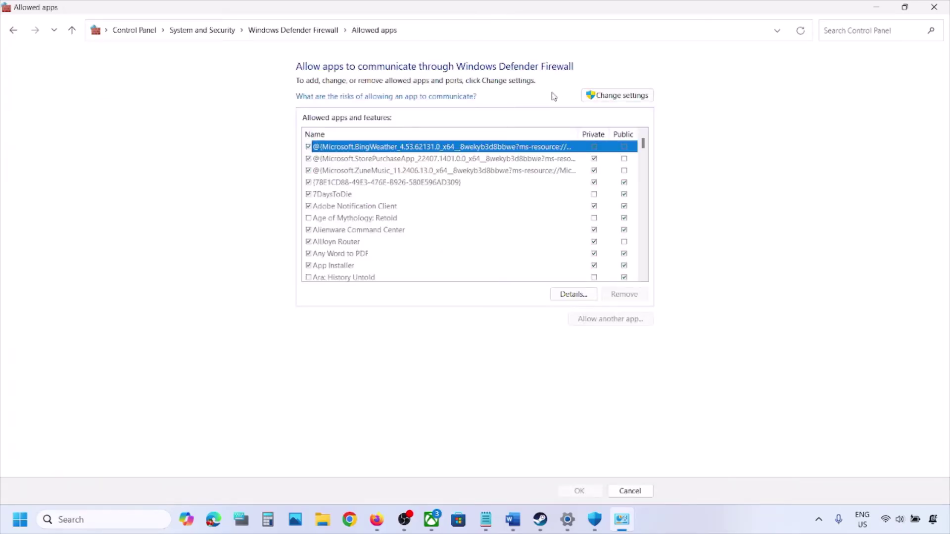
click(613, 96)
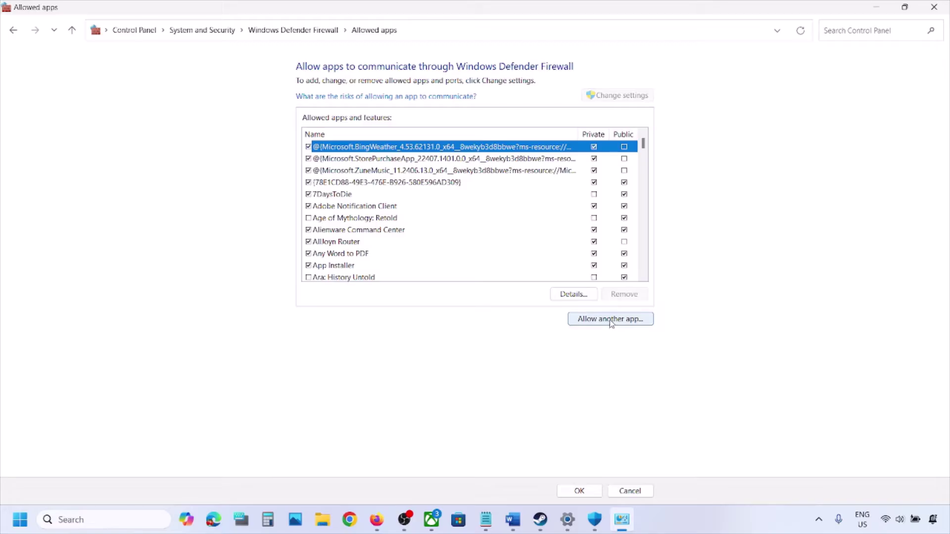
Step: Start adding another app, browse This PC, then cancel without adding anything
click(612, 320)
click(555, 319)
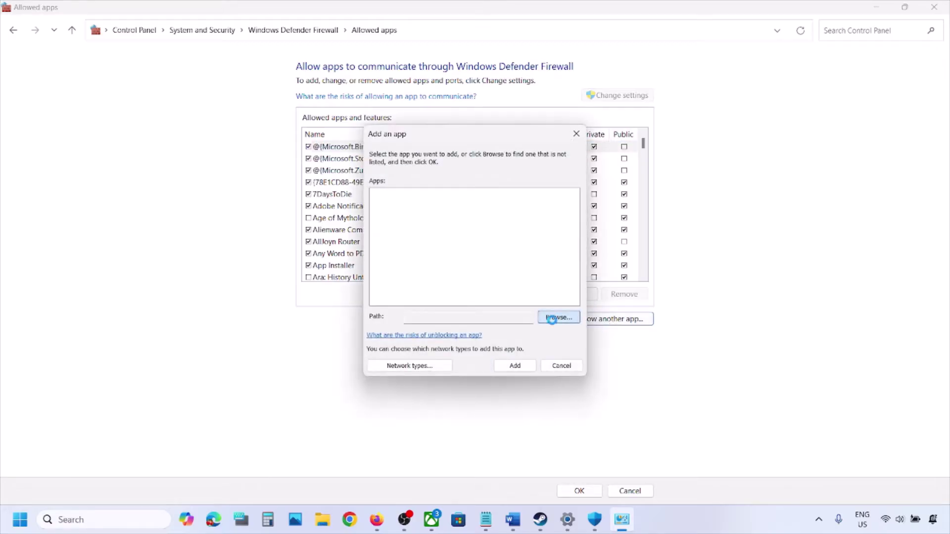
scroll(420, 328, down, 3)
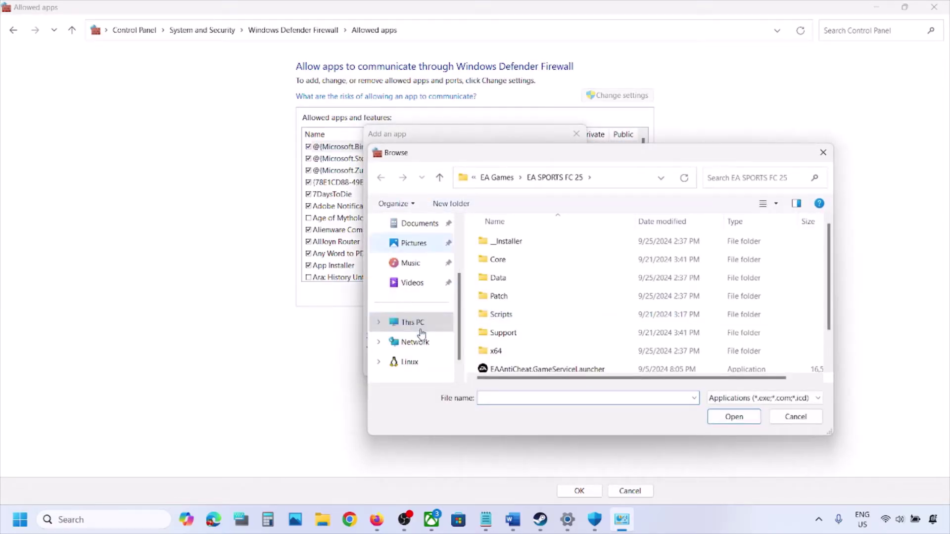
click(414, 322)
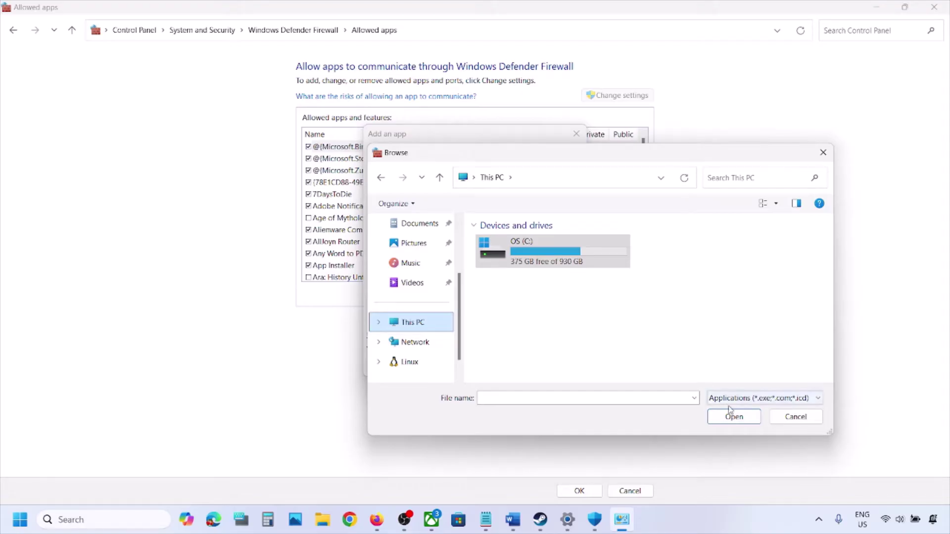
click(795, 416)
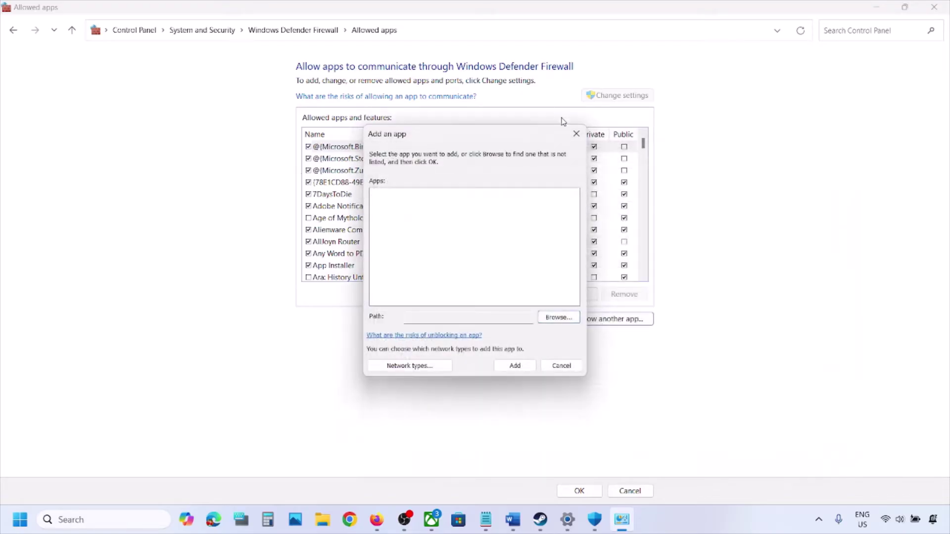
click(576, 133)
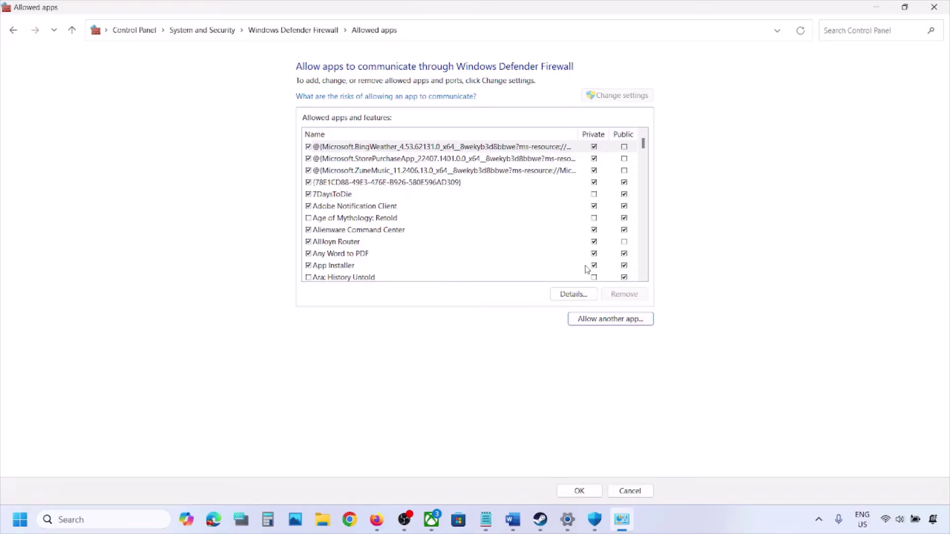
Step: Close Control Panel and return to the Word guide, clearing the Windows security highlight
click(934, 7)
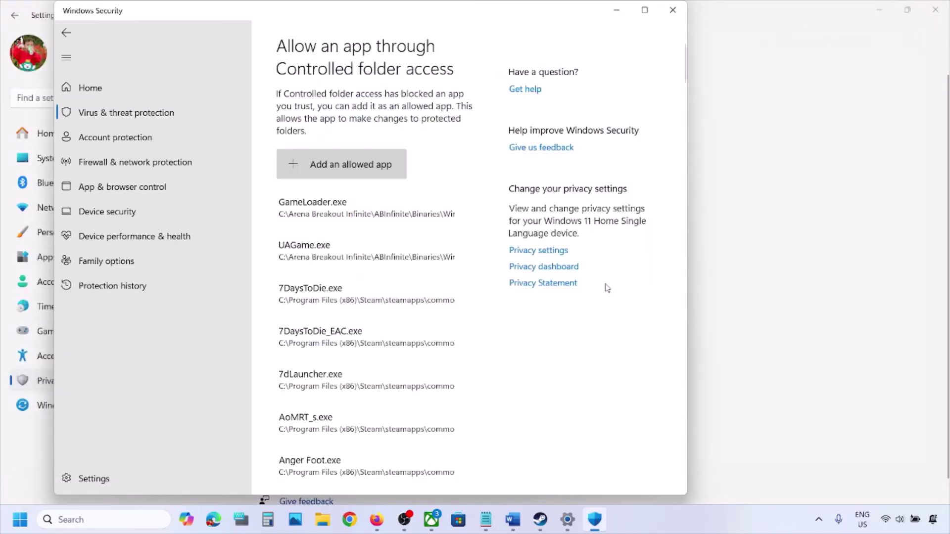
click(512, 519)
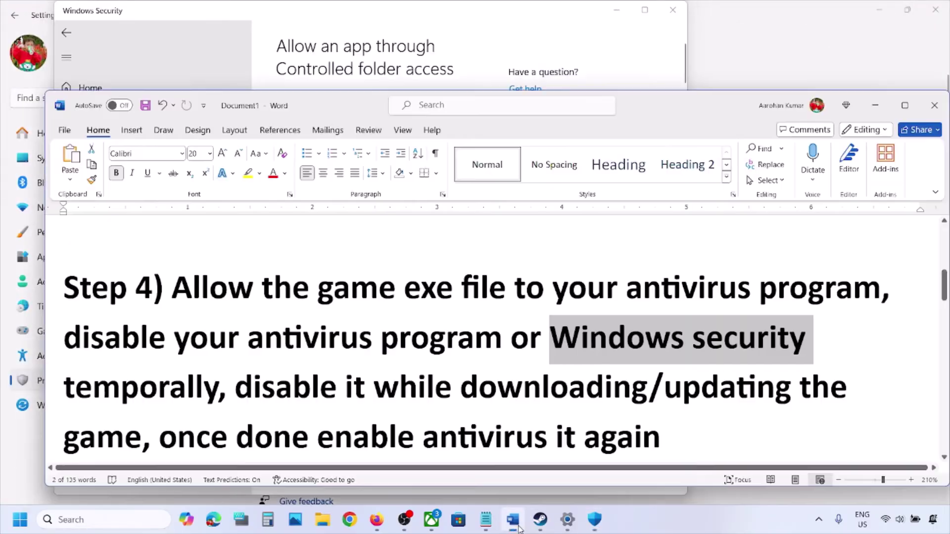
scroll(448, 363, down, 1)
scroll(447, 364, down, 2)
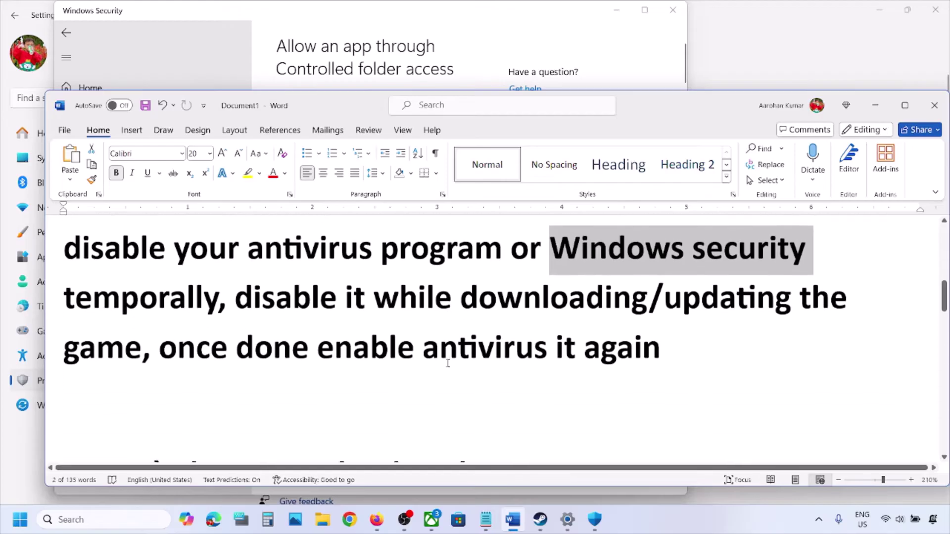
scroll(448, 363, up, 1)
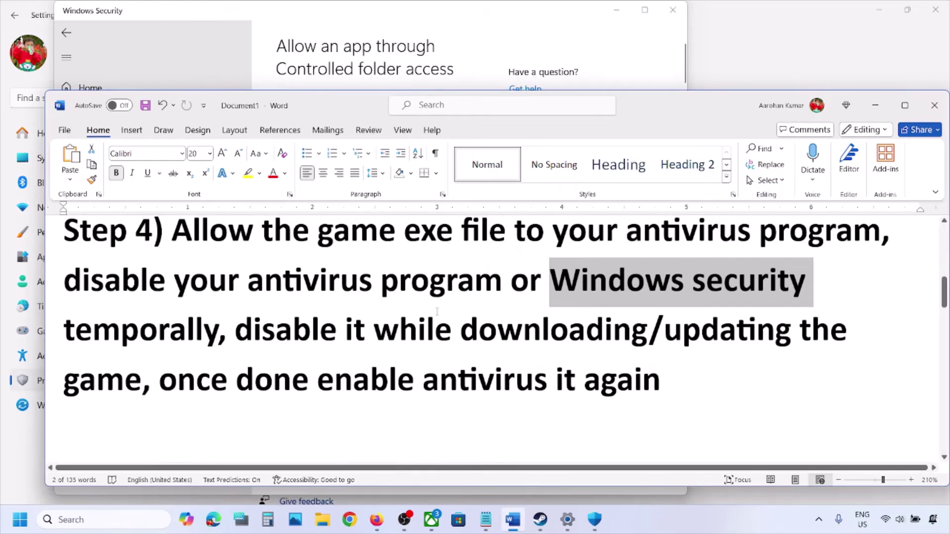
click(437, 311)
scroll(367, 312, up, 1)
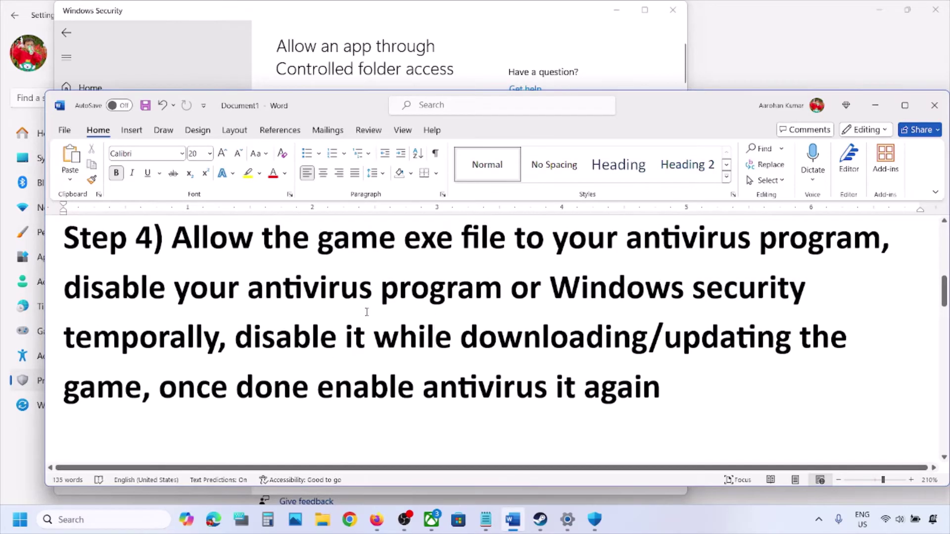
Step: Highlight Step 4's antivirus and download advice, then Step 5's Clear Download Cache title
drag(107, 288, 198, 351)
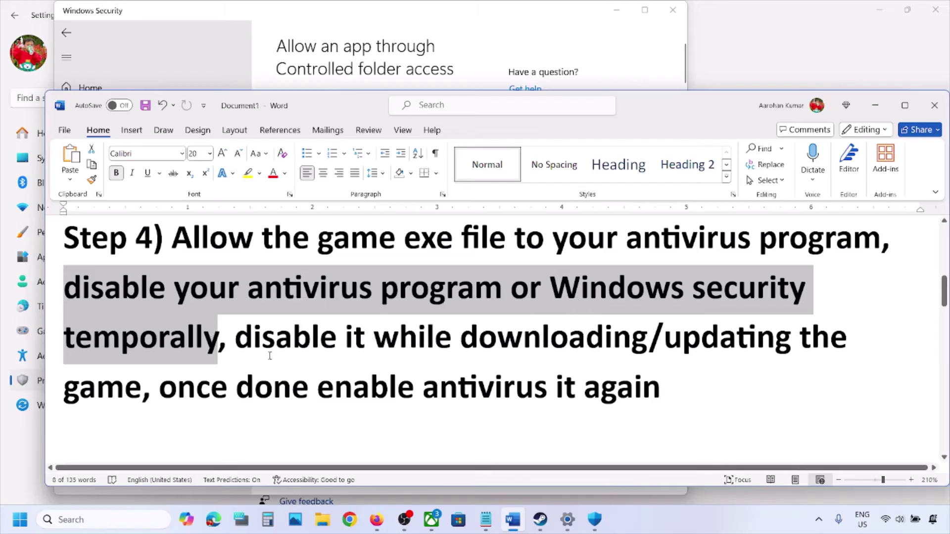
click(276, 336)
drag(473, 336, 651, 377)
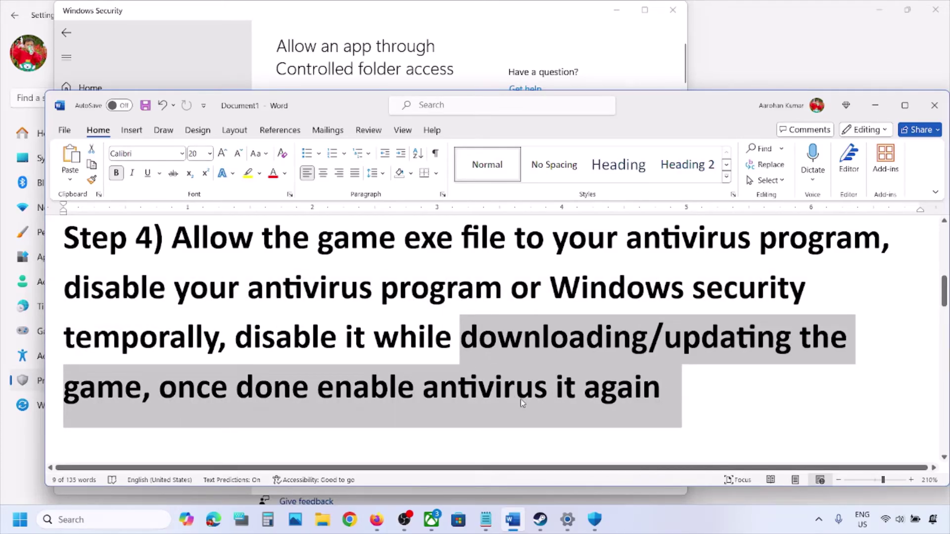
click(521, 399)
scroll(520, 403, down, 5)
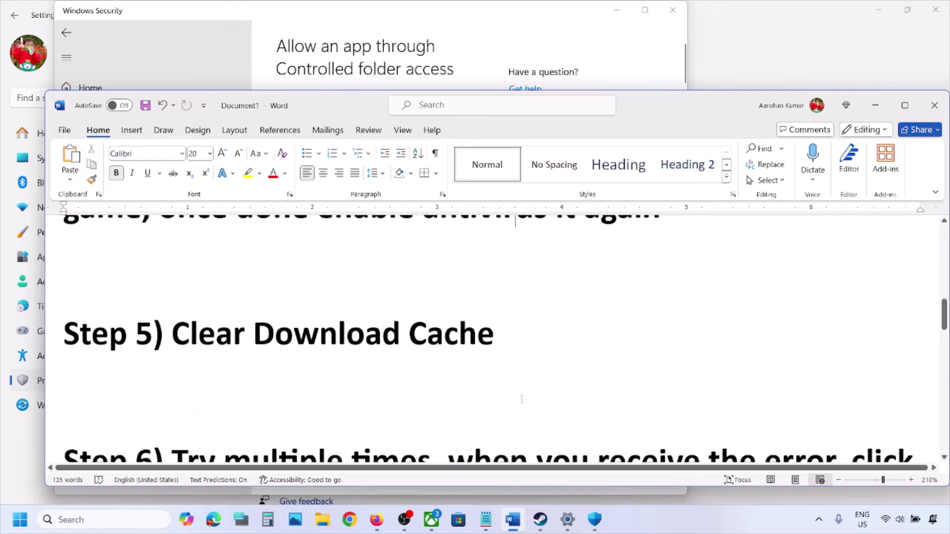
drag(195, 328, 493, 330)
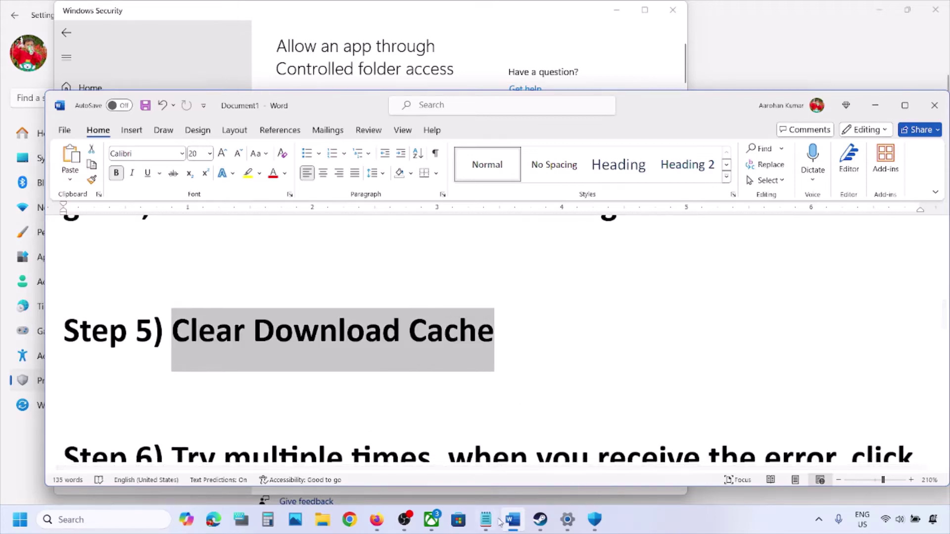
click(539, 519)
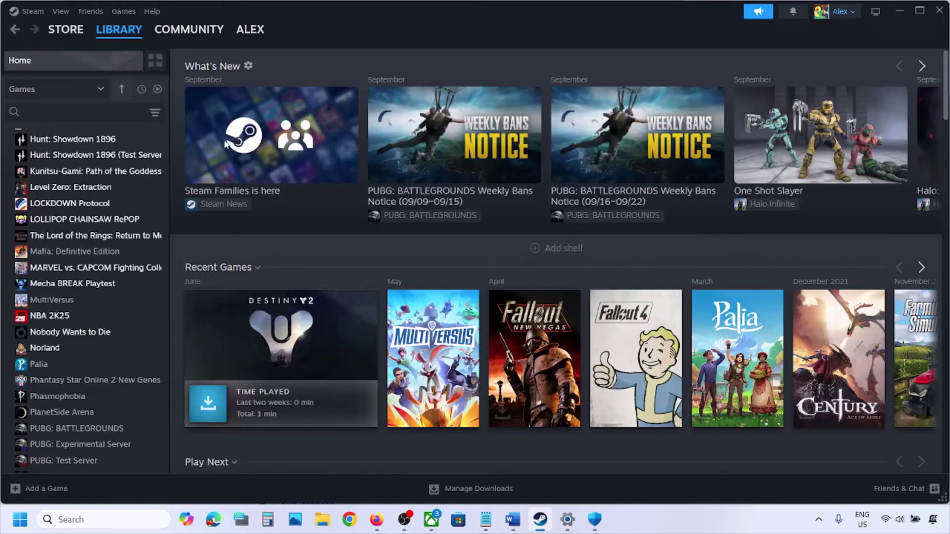
Step: Clear Steam's download cache under Settings > Downloads and confirm the restart
click(32, 11)
click(50, 140)
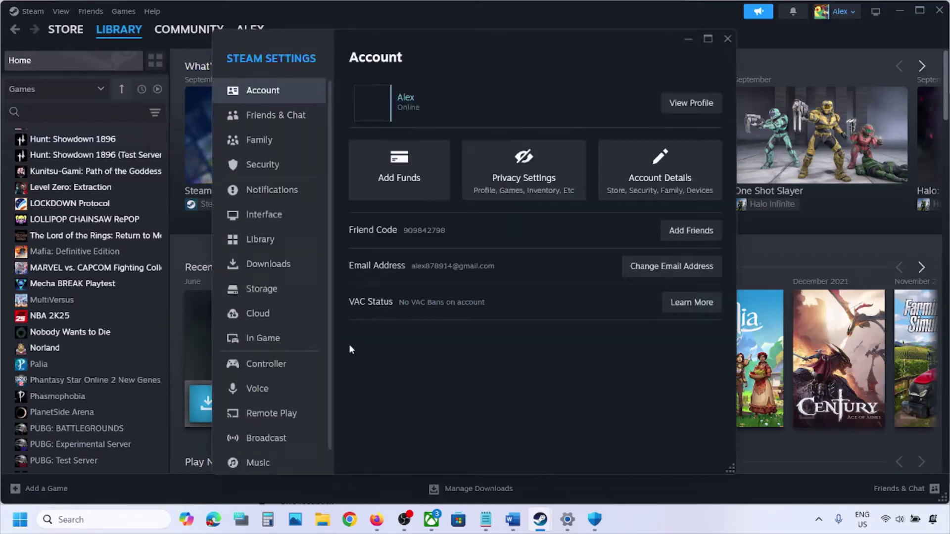
click(279, 277)
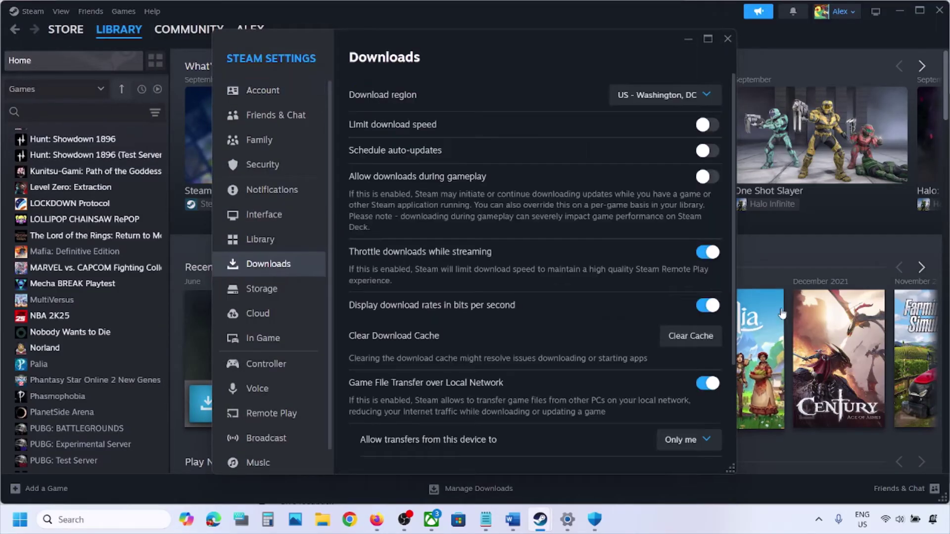
click(700, 340)
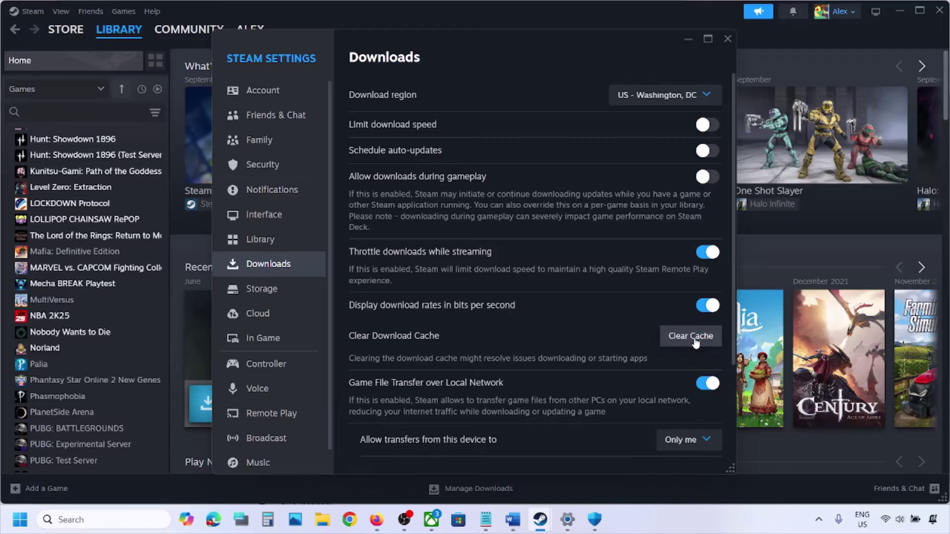
click(560, 291)
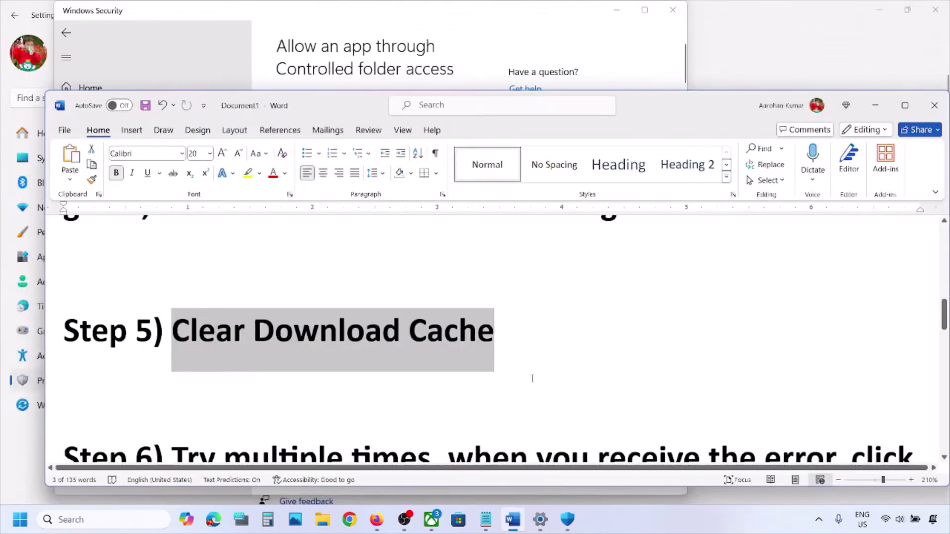
Step: Highlight Step 6's advice: try multiple times, Play or Download, should complete the download
click(534, 354)
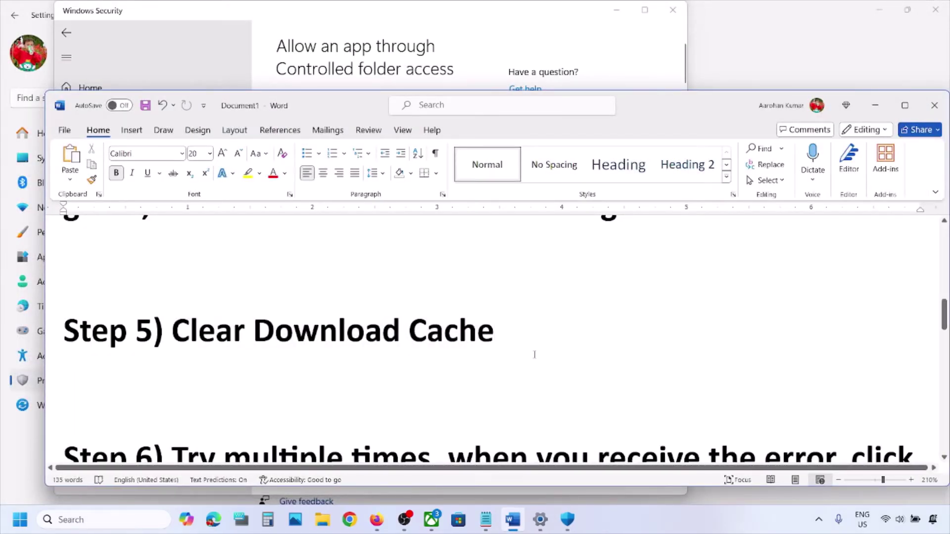
scroll(534, 354, down, 3)
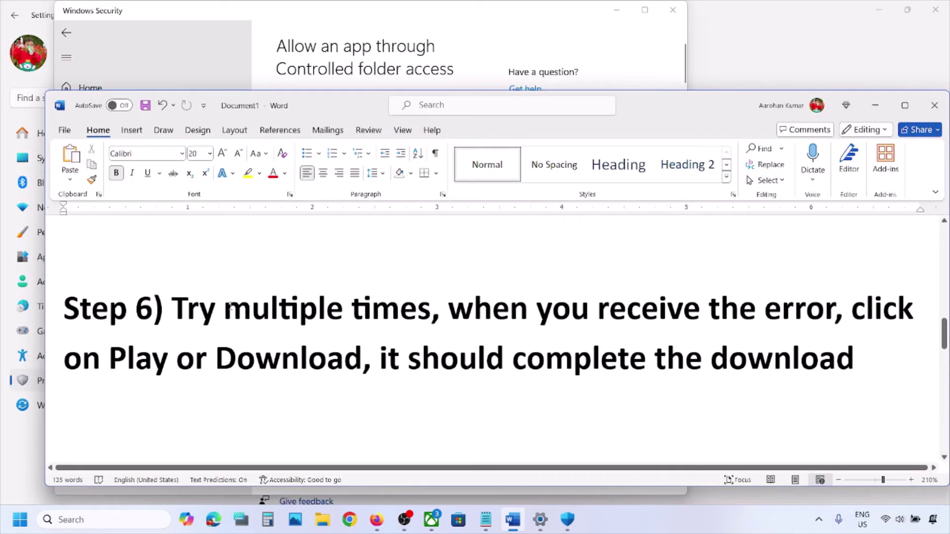
drag(178, 308, 834, 310)
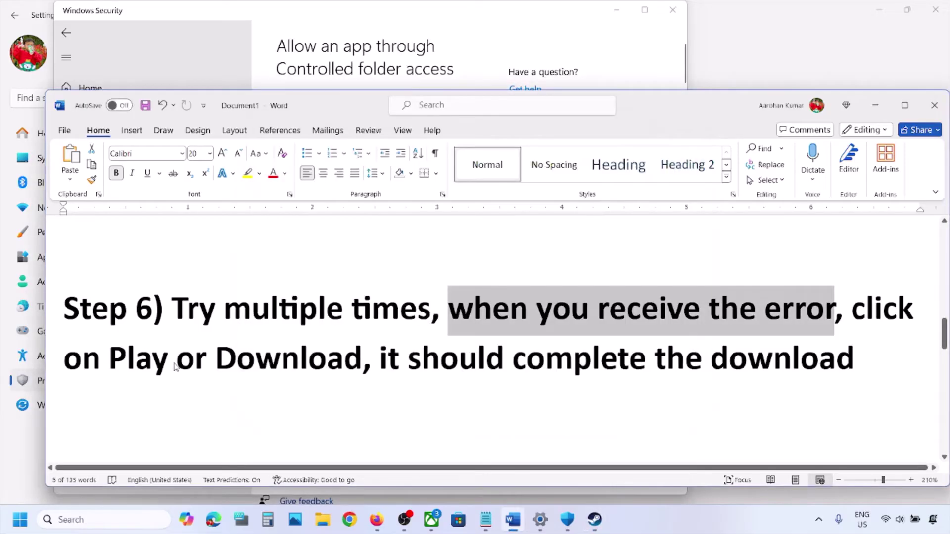
drag(113, 364, 340, 361)
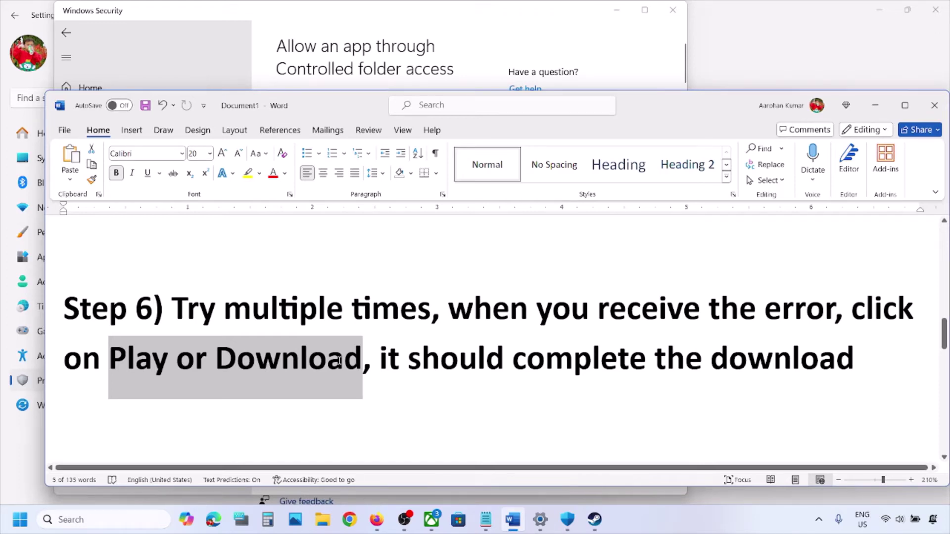
drag(408, 361, 796, 352)
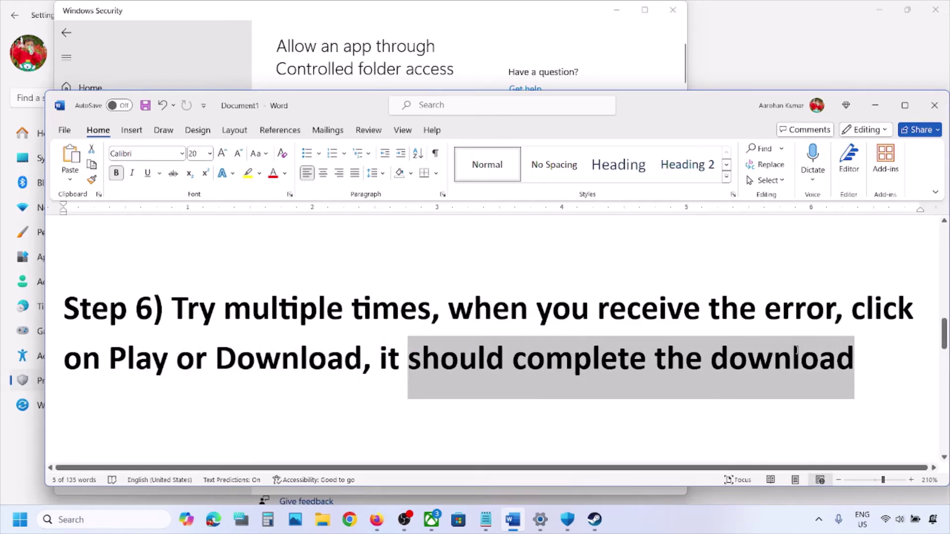
click(418, 334)
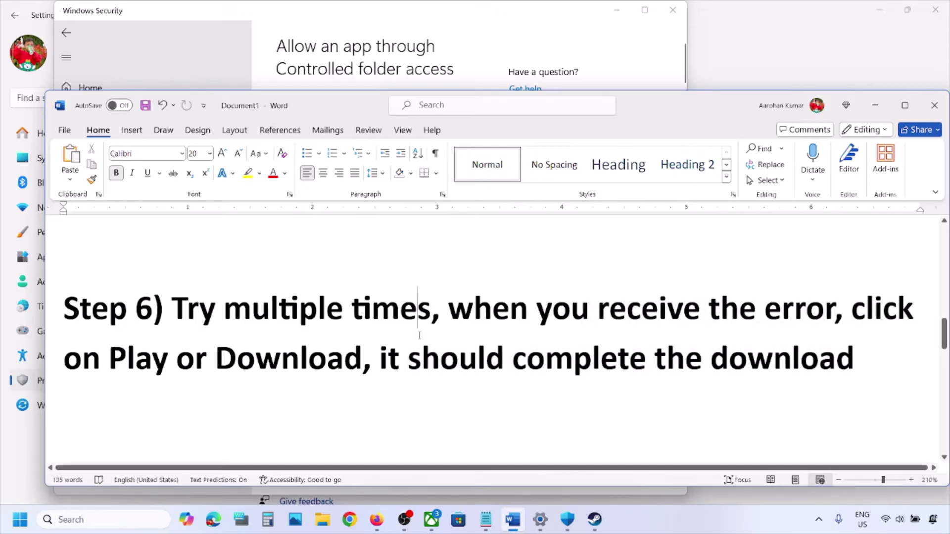
drag(231, 296, 445, 312)
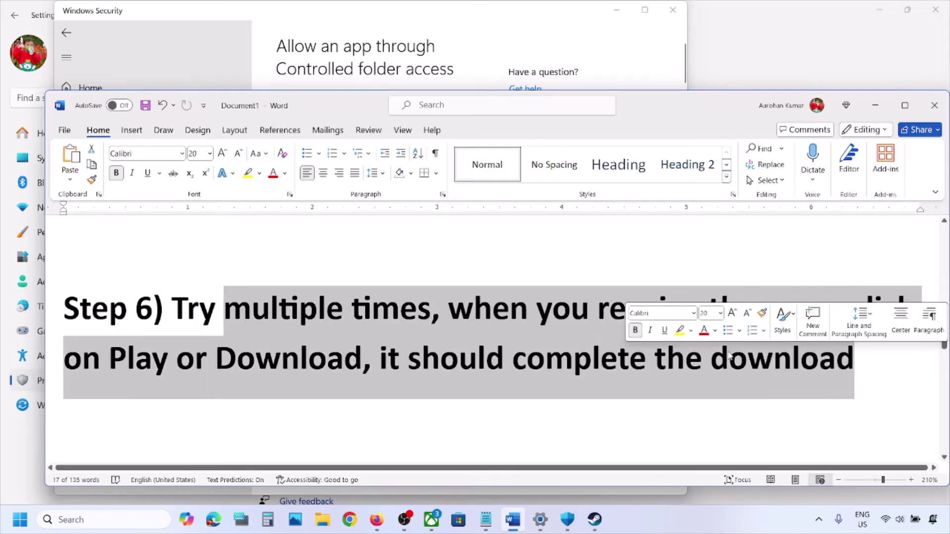
click(409, 376)
Step: Scroll to Step 7 and highlight 'Repair Steam Library Folder'
scroll(410, 379, down, 3)
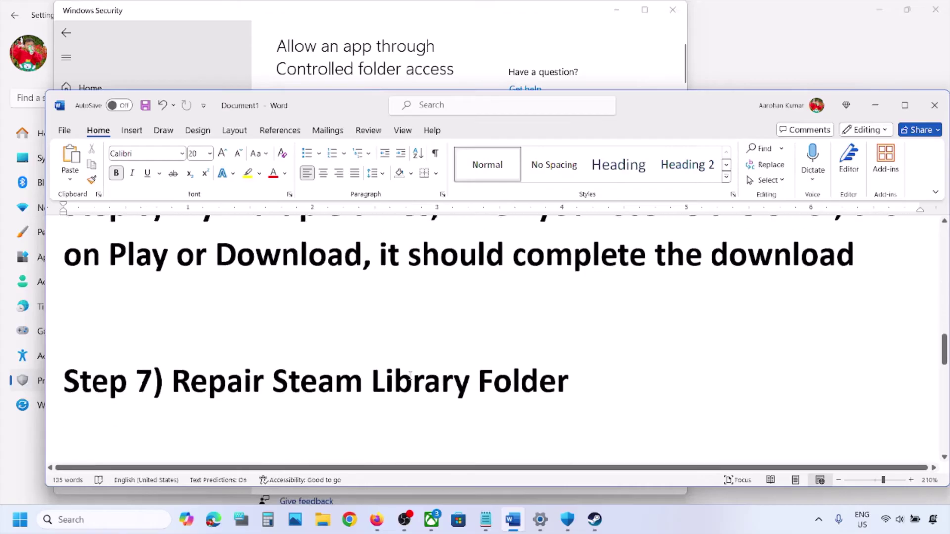
right_click(412, 366)
click(178, 355)
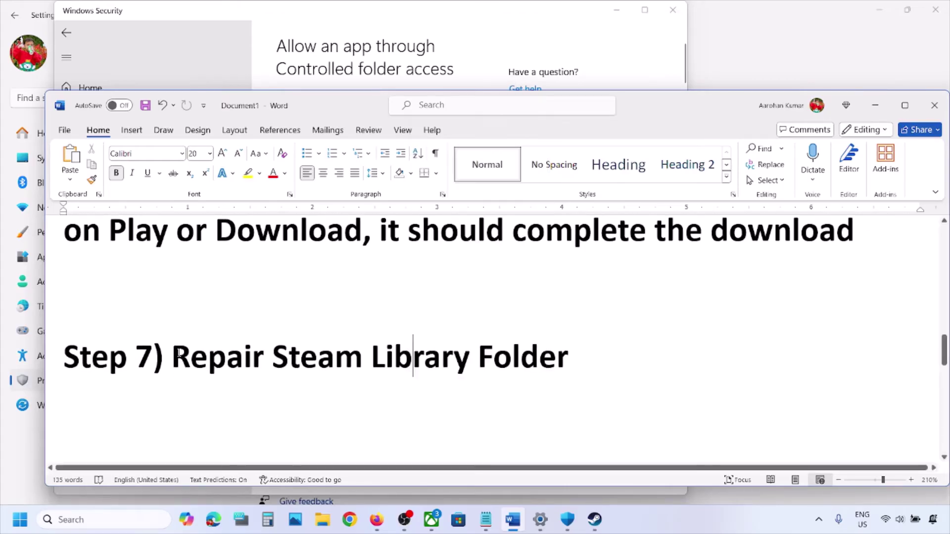
drag(173, 357, 494, 360)
click(594, 519)
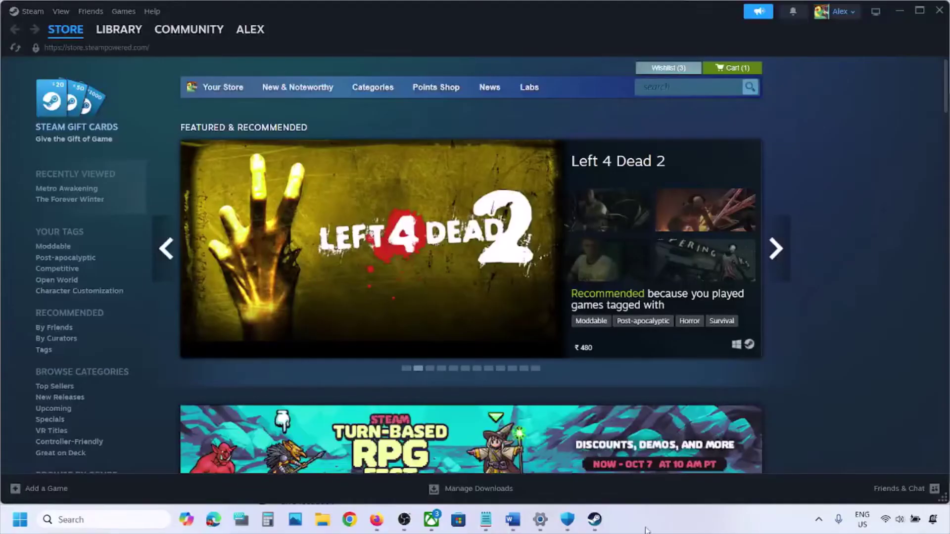
Step: Repair the OS (C:) Steam library folder via Settings > Storage, then close settings
click(25, 11)
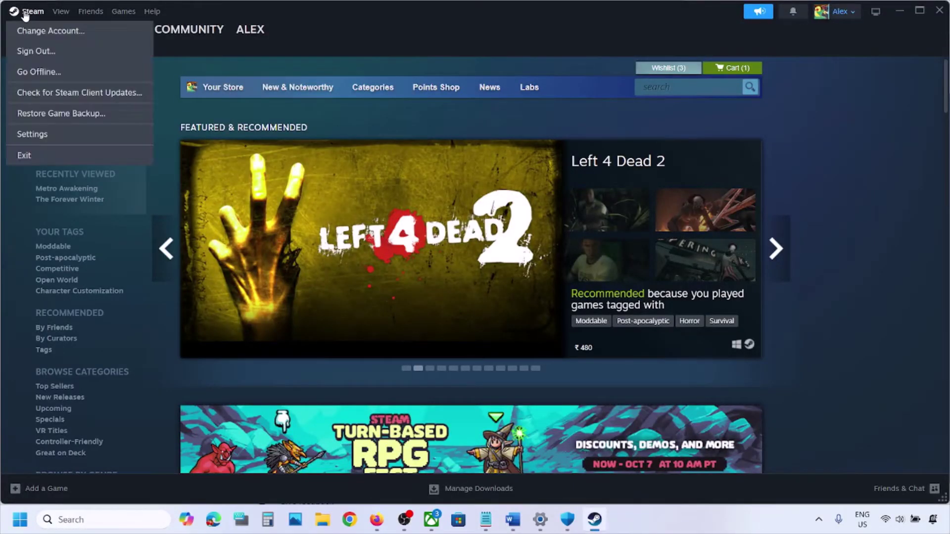
click(45, 135)
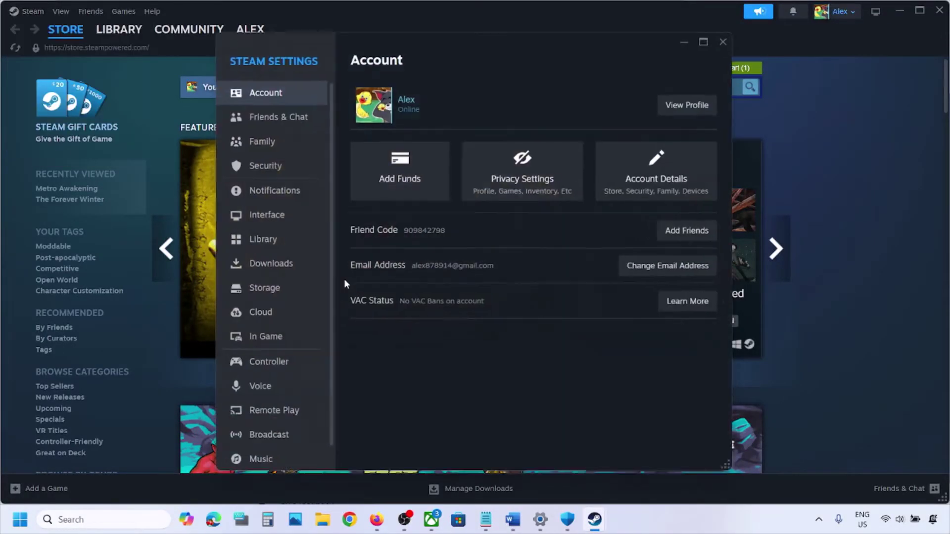
click(276, 299)
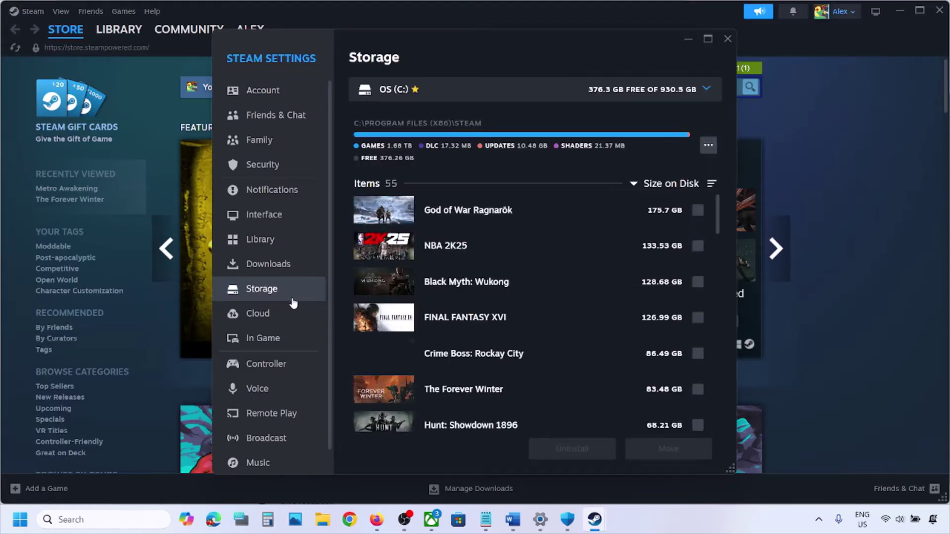
click(707, 89)
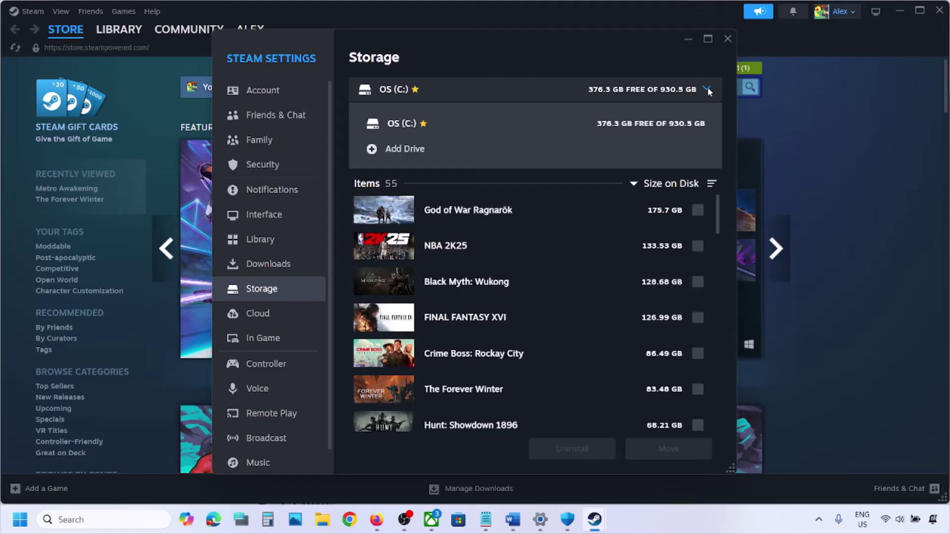
click(458, 131)
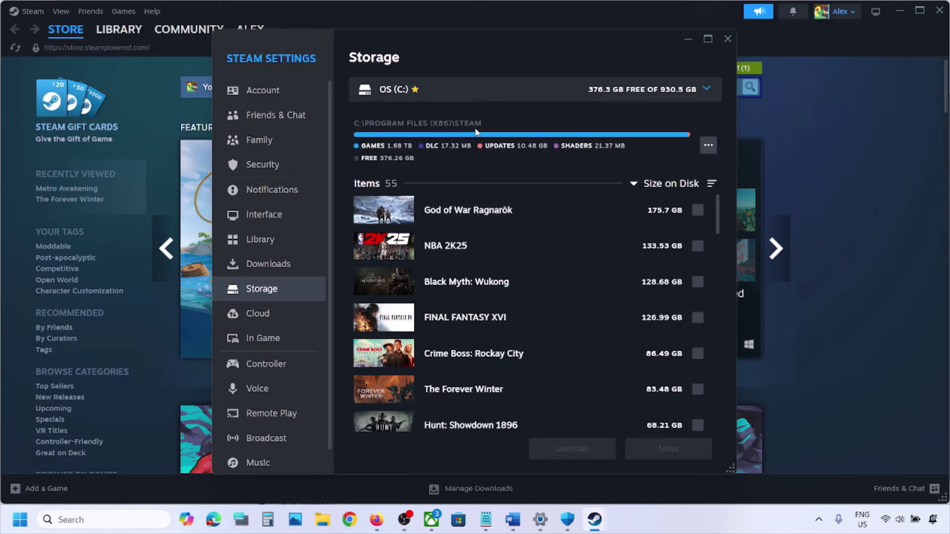
click(709, 145)
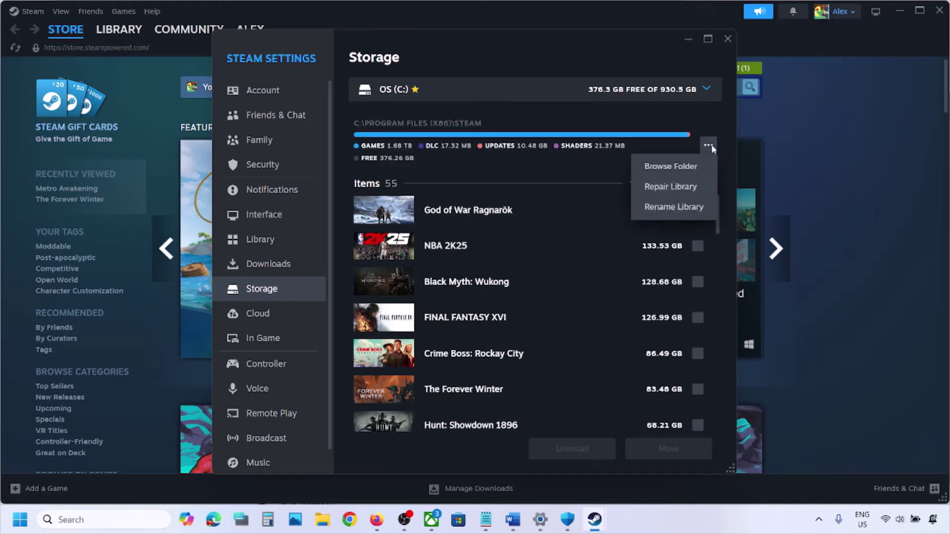
click(686, 191)
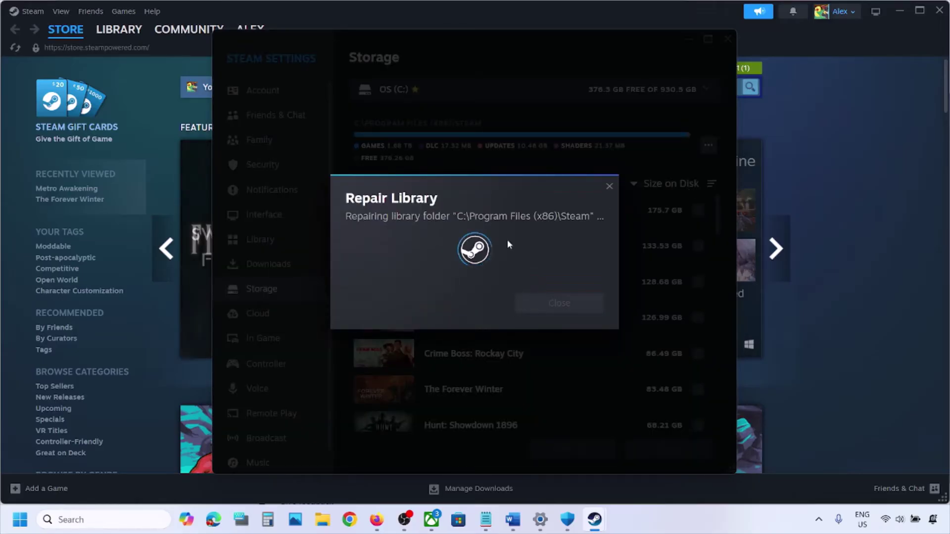
click(562, 283)
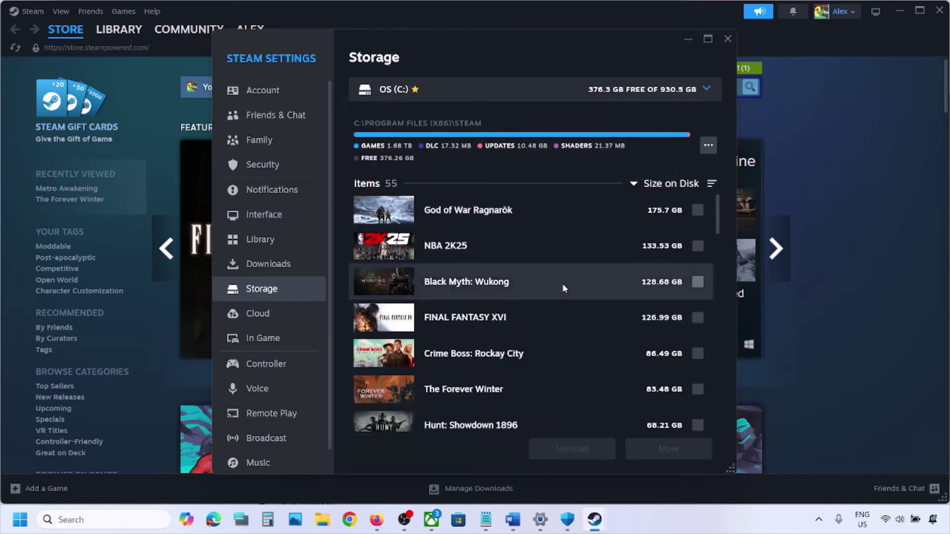
click(725, 45)
Step: Scroll the Word guide to Step 8 and highlight 'Verify the game files'
click(514, 519)
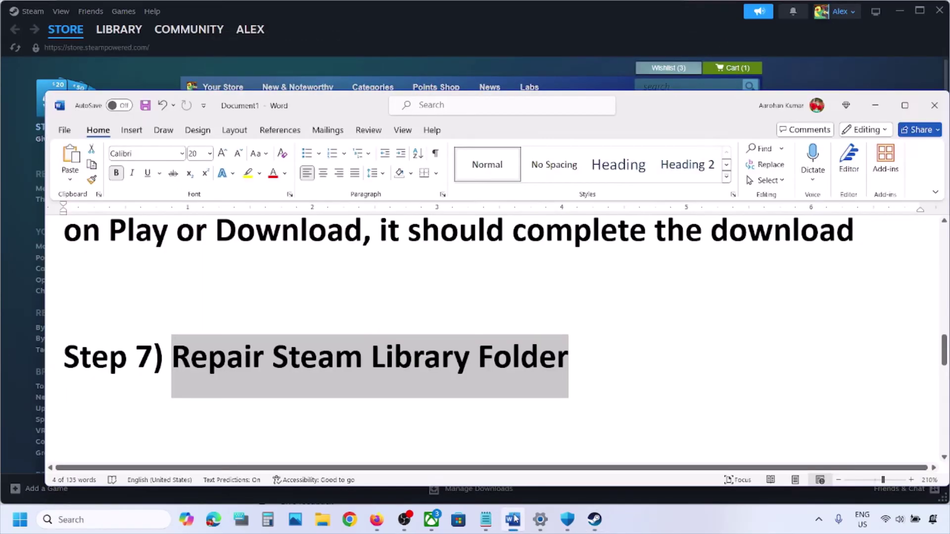
scroll(393, 399, down, 1)
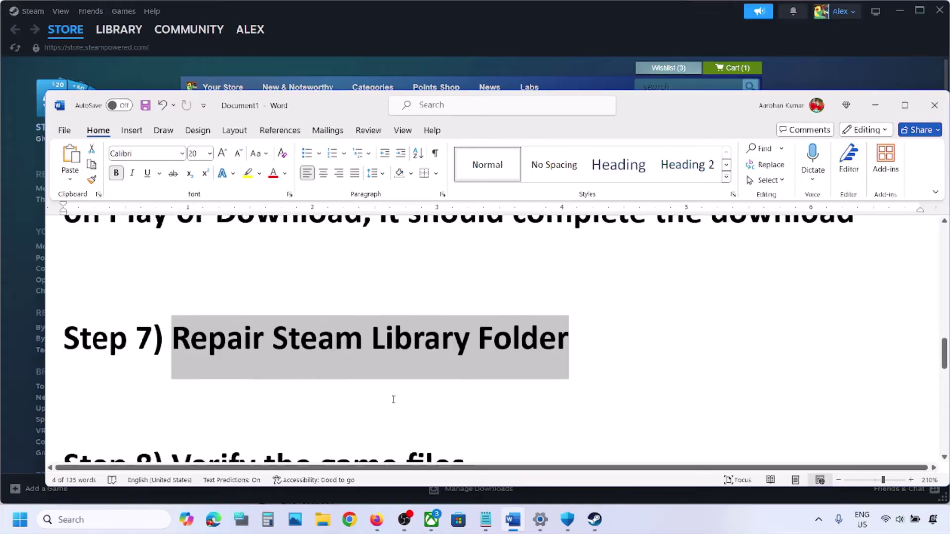
scroll(394, 400, down, 1)
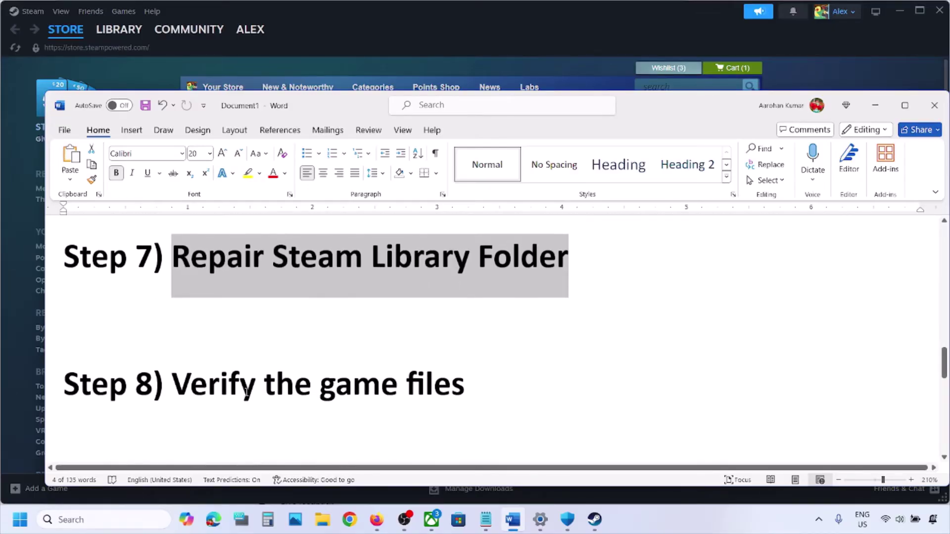
drag(222, 388, 441, 394)
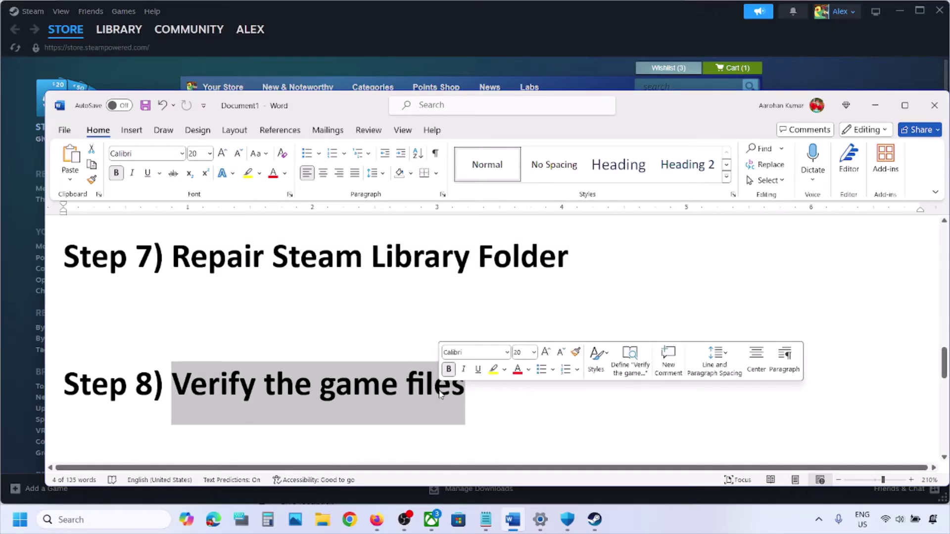
Step: Return Steam to the Library home, close Satisfactory's properties window, and bring the Word guide forward
click(111, 35)
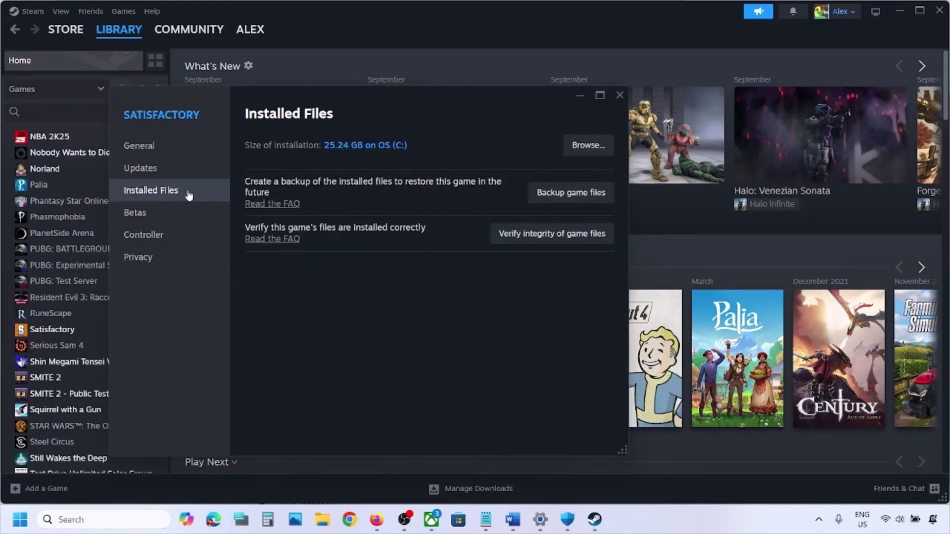
click(617, 97)
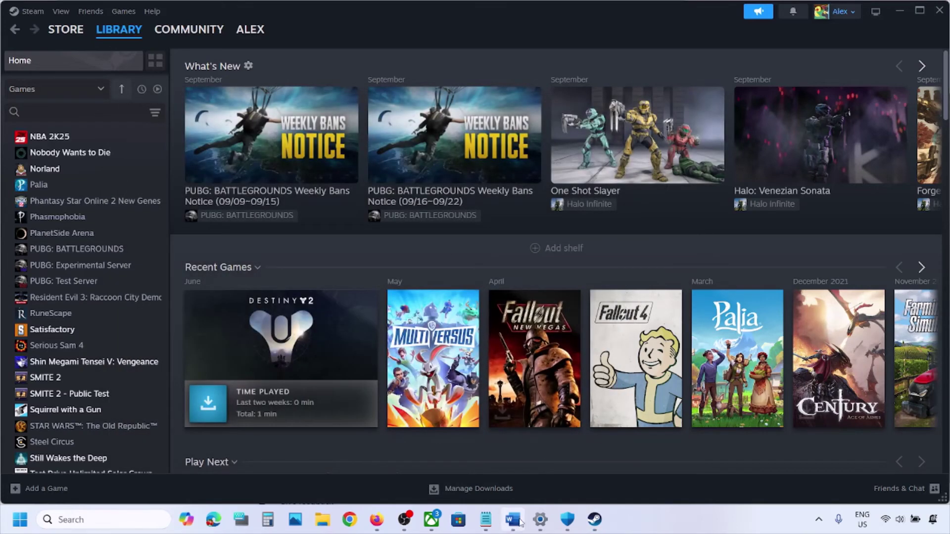
click(518, 523)
Step: Read Step 9 in the guide, then browse File Explorer to C:\Program Files (x86)
scroll(379, 353, down, 3)
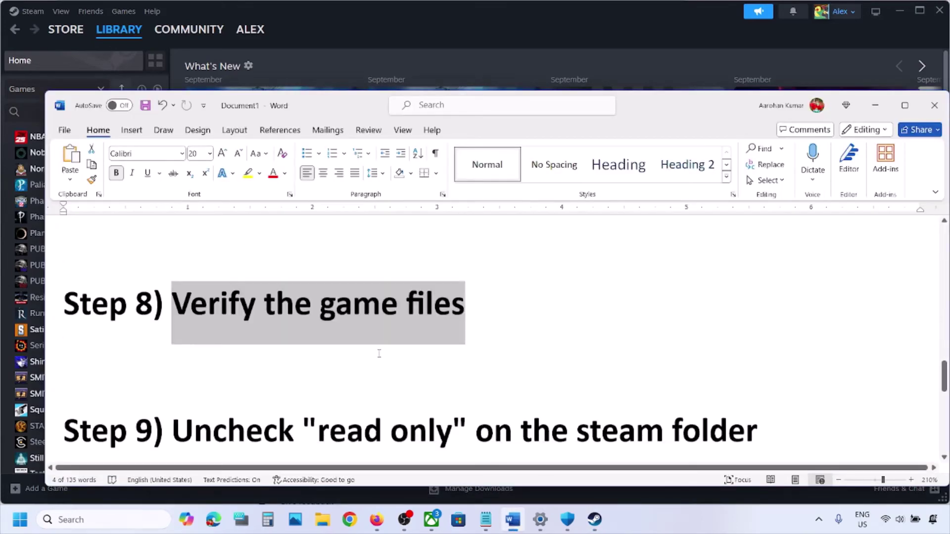
drag(189, 384, 758, 391)
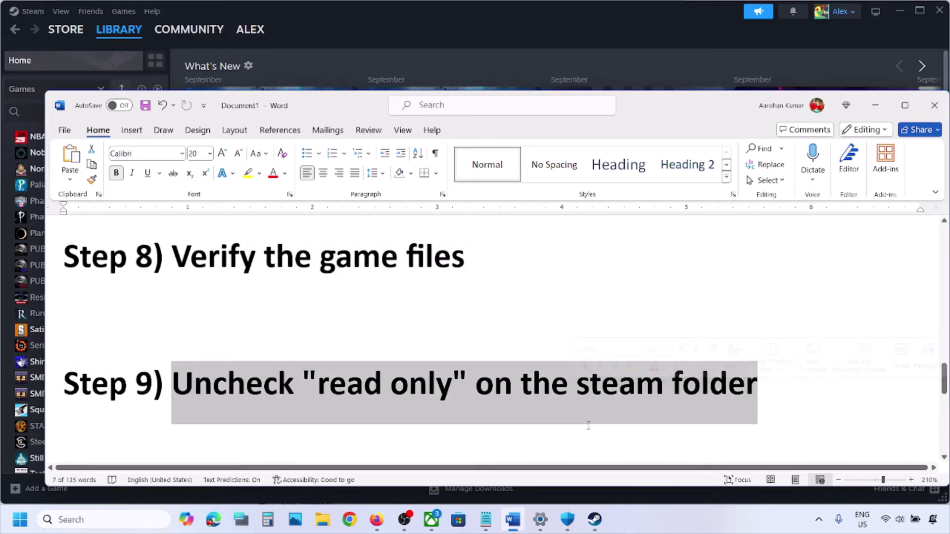
click(322, 520)
click(63, 280)
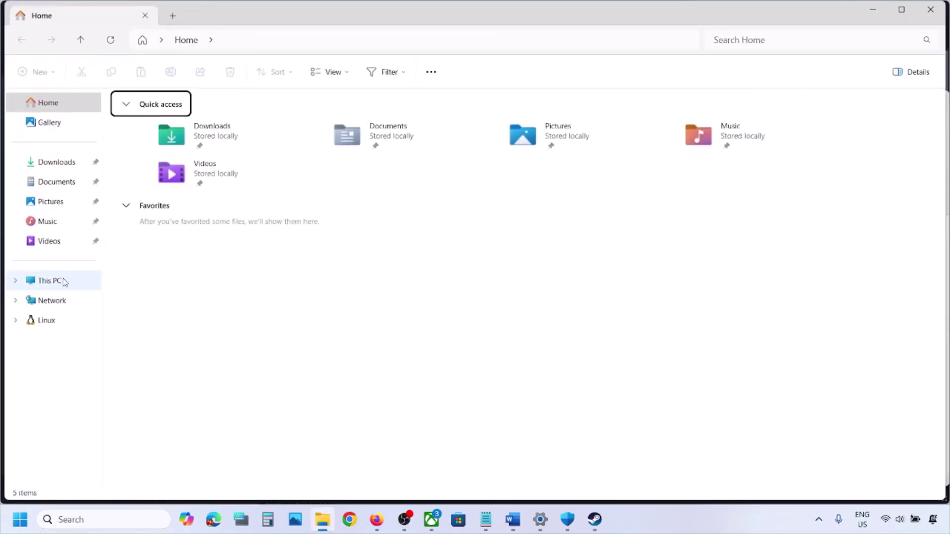
double_click(242, 119)
scroll(235, 357, down, 2)
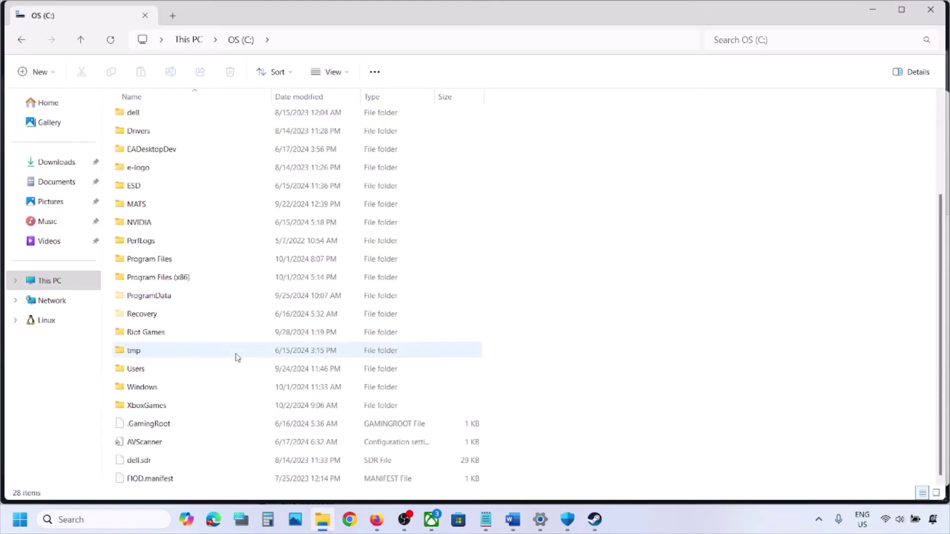
double_click(174, 277)
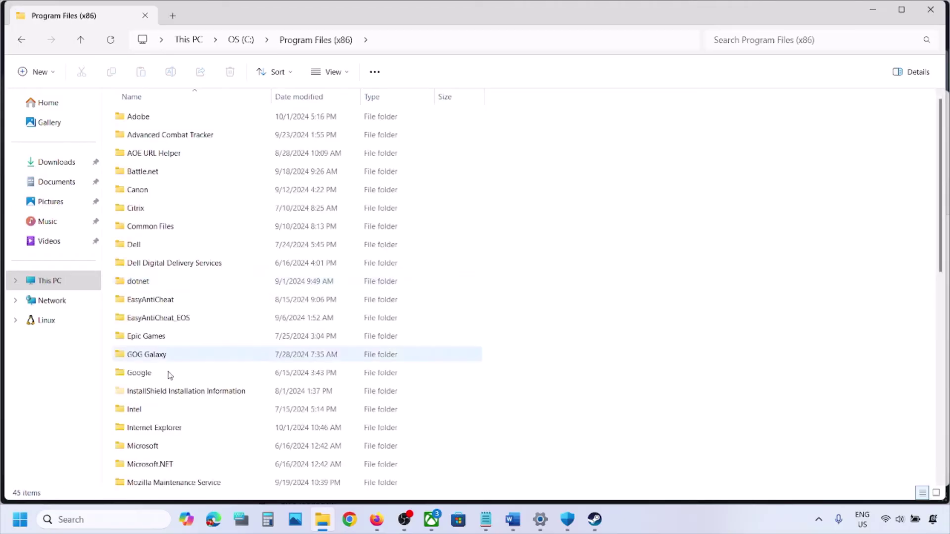
scroll(170, 375, down, 5)
scroll(168, 377, down, 4)
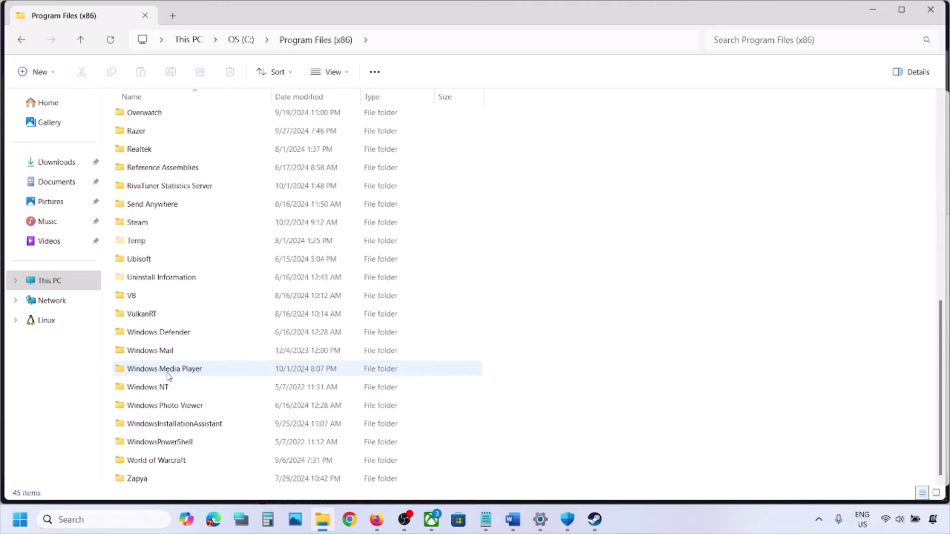
Step: Clear Read-only on the Steam folder, applying it to all subfolders and files
click(149, 224)
right_click(148, 223)
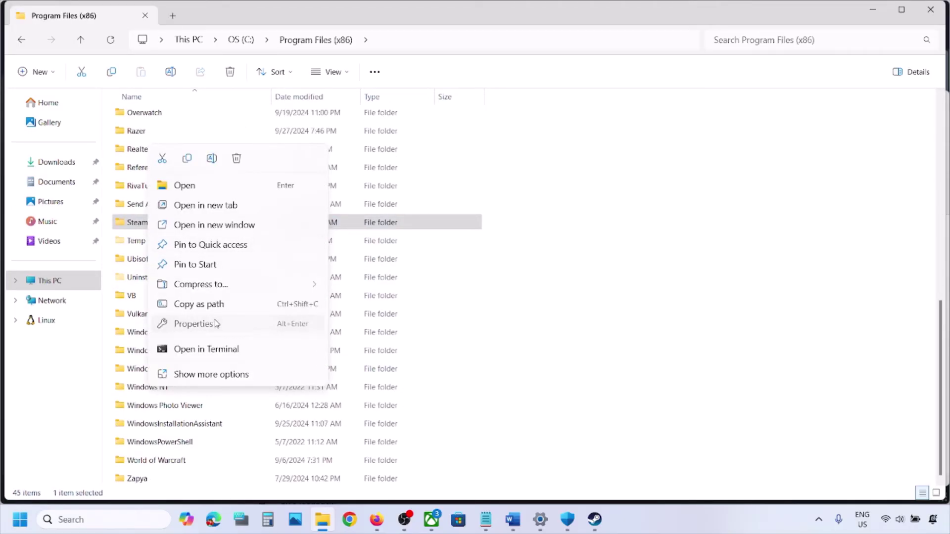
click(247, 322)
drag(284, 220, 366, 165)
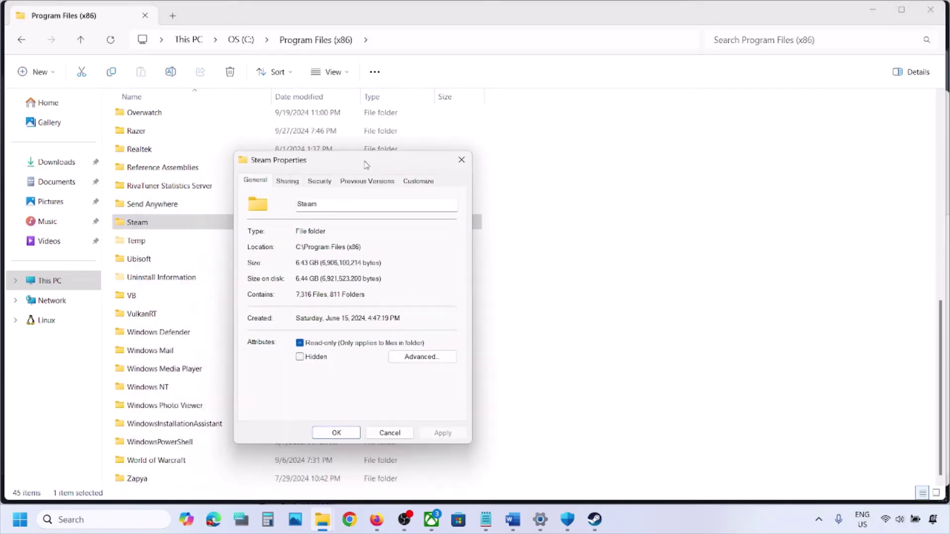
click(520, 517)
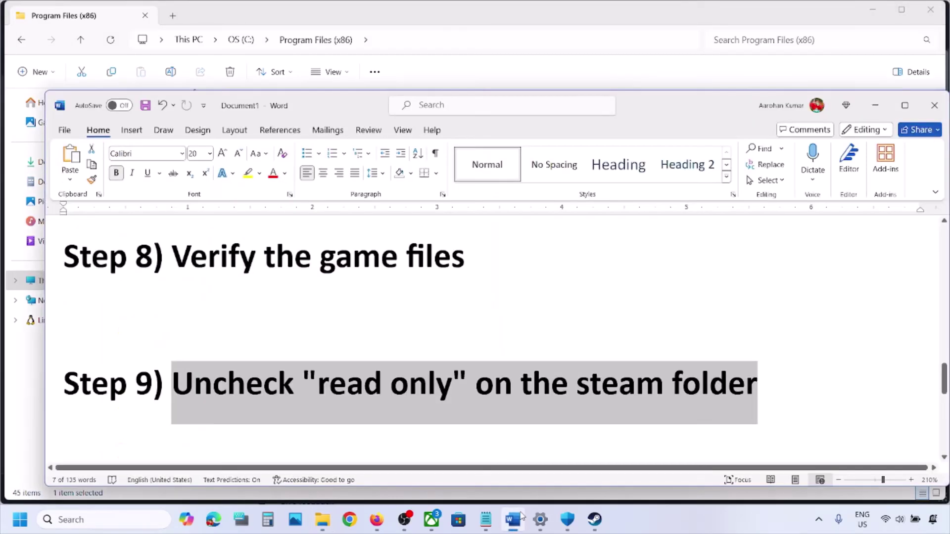
click(875, 105)
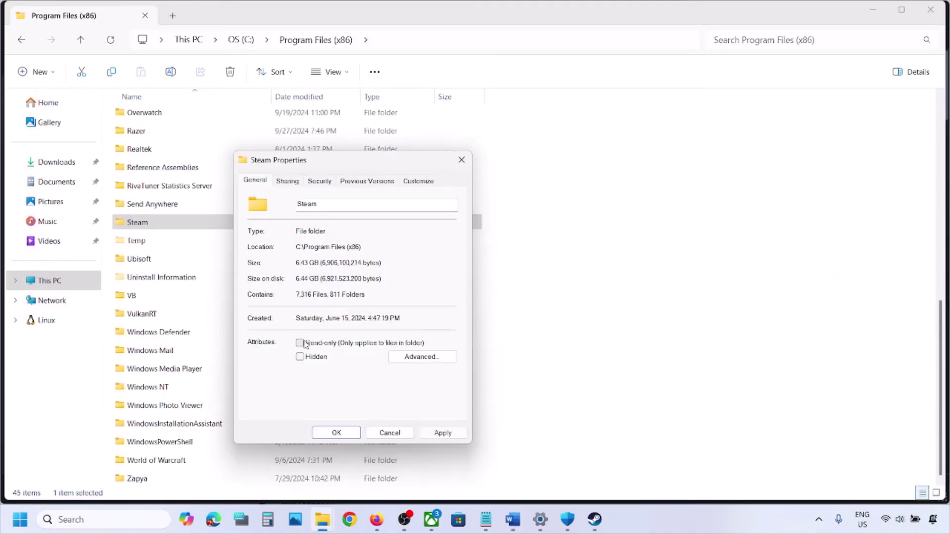
click(435, 431)
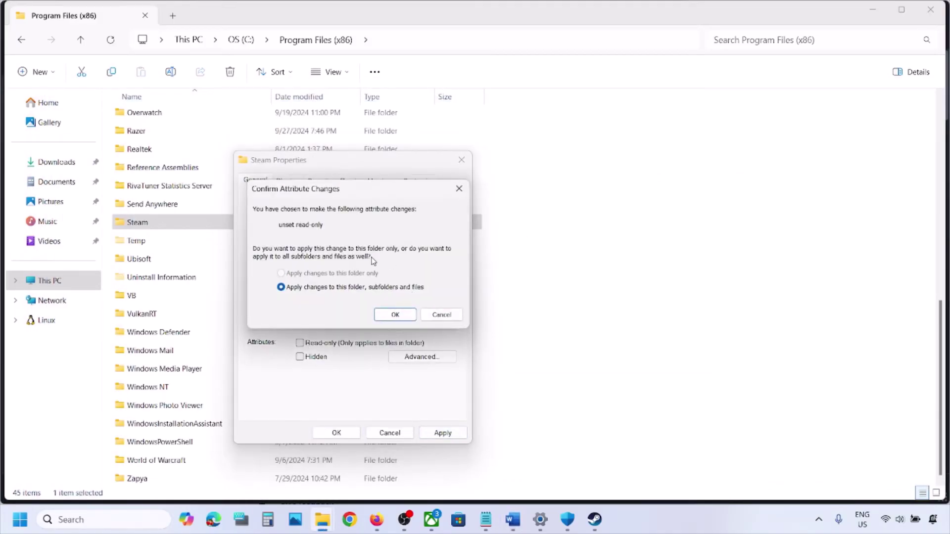
click(387, 319)
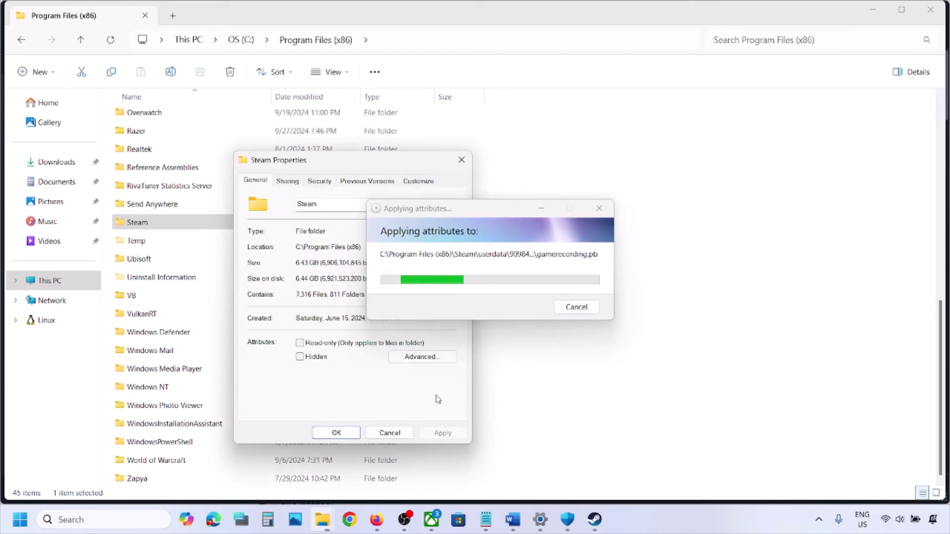
click(358, 436)
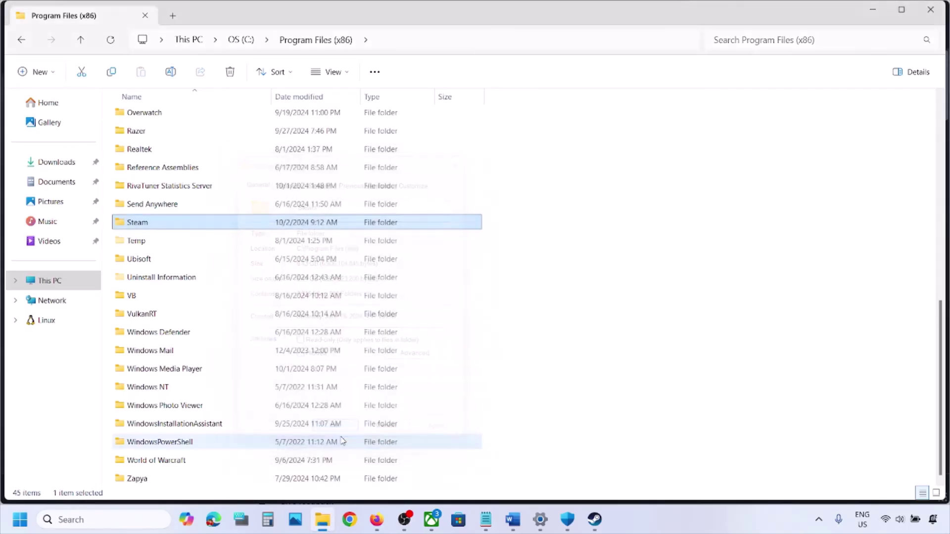
Step: Read Step 10 in the guide about allowing Steam full control
click(512, 519)
scroll(325, 322, down, 3)
drag(191, 331, 532, 331)
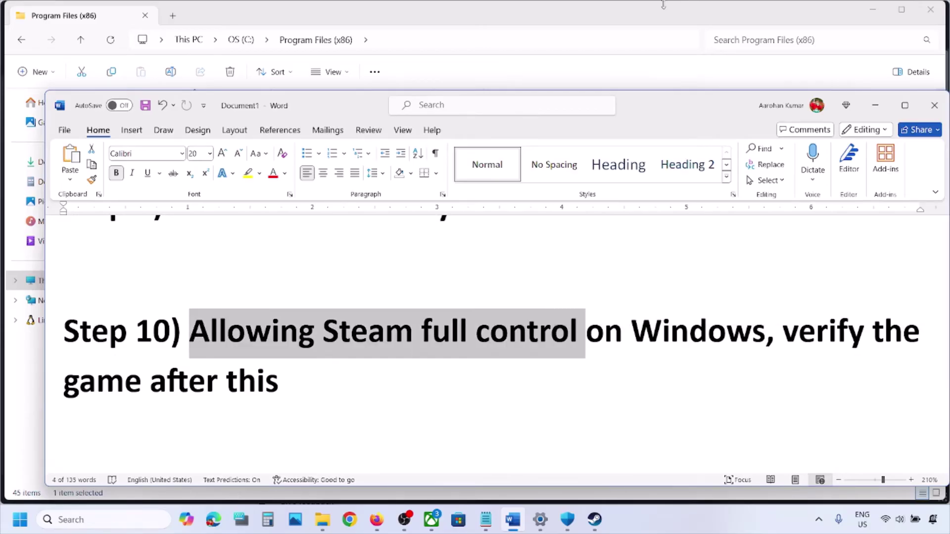
drag(787, 345, 861, 375)
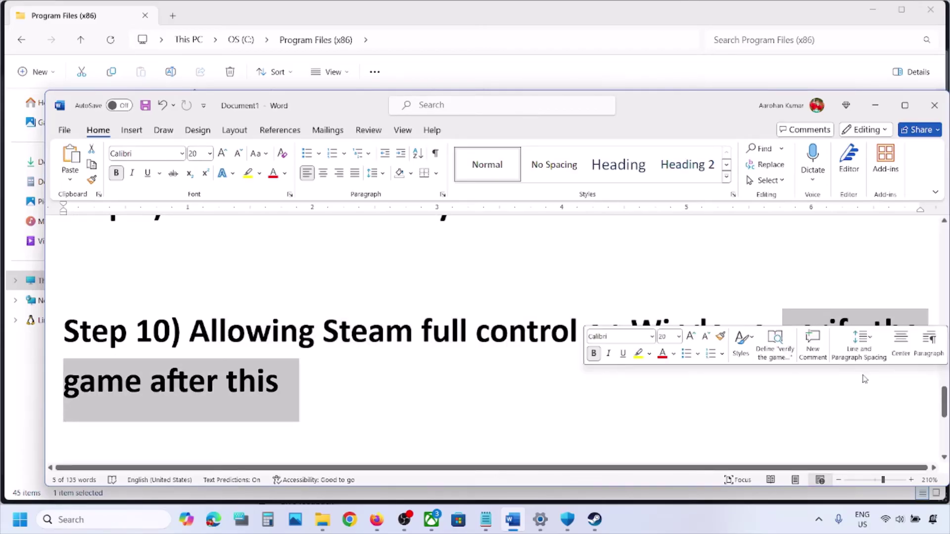
Step: Open the Steam folder's Security permissions editor from its Properties in Program Files (x86)
click(586, 16)
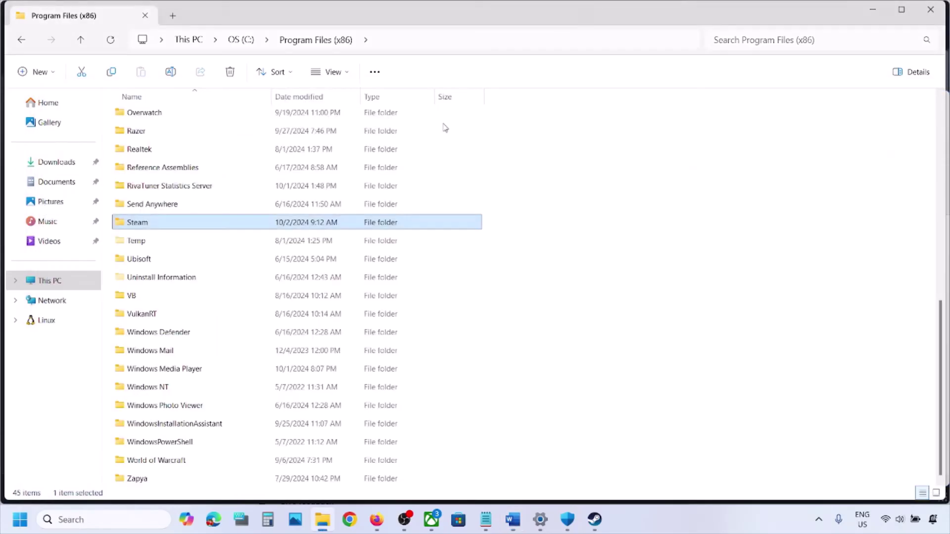
right_click(163, 224)
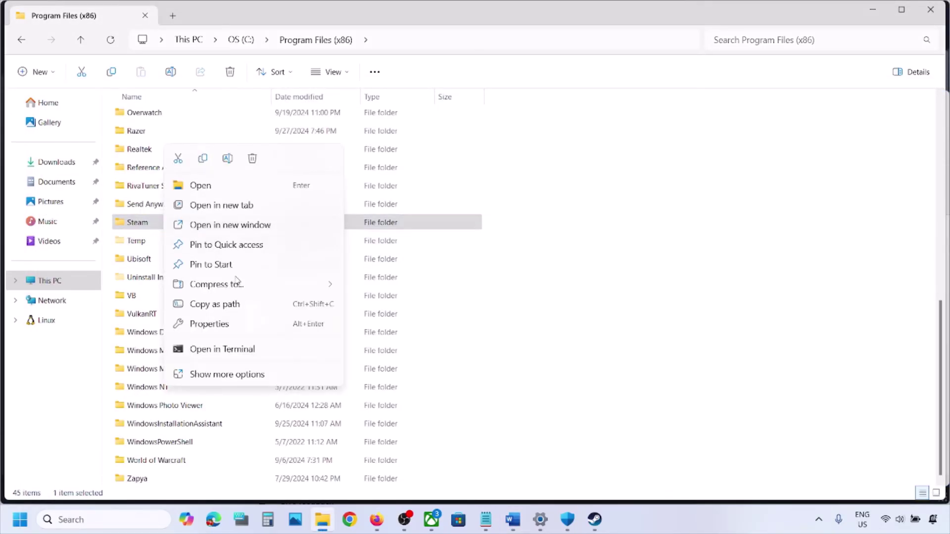
click(208, 324)
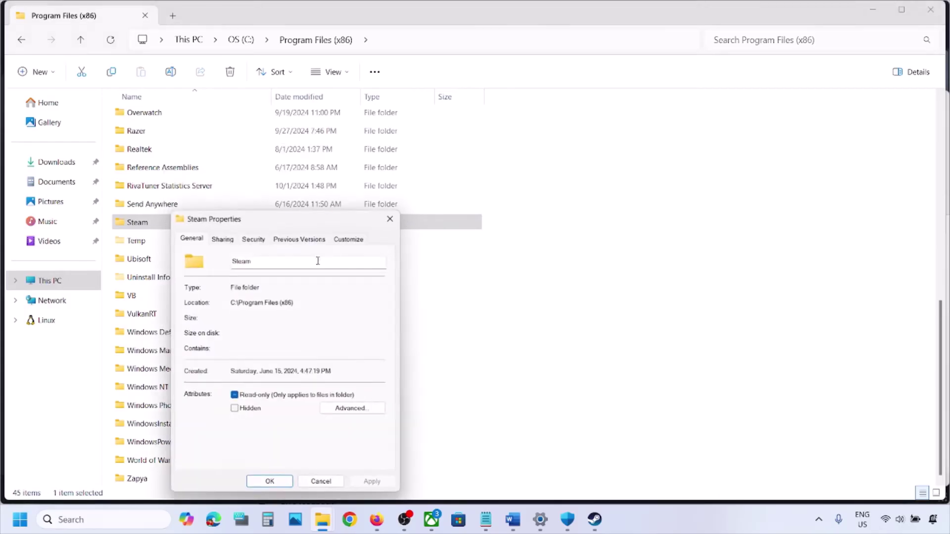
click(249, 238)
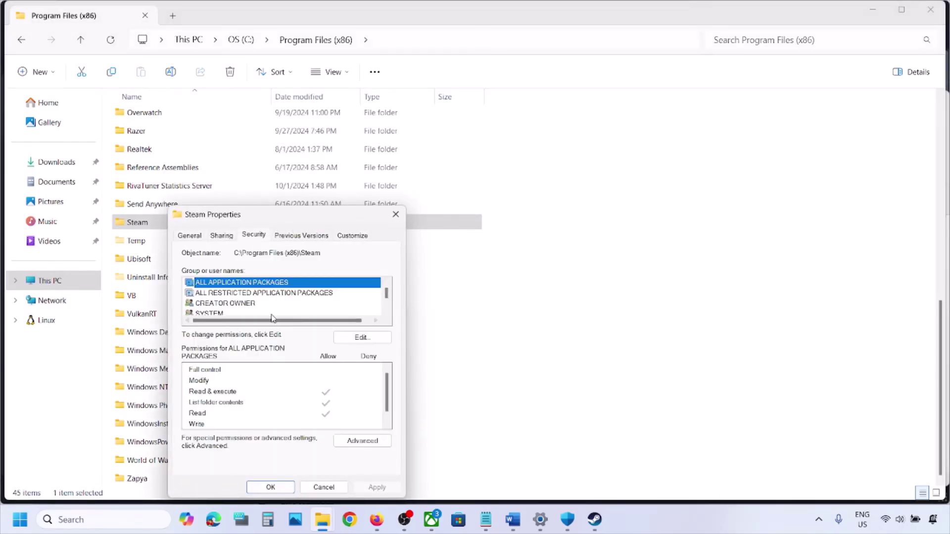
click(388, 312)
click(388, 312)
click(283, 305)
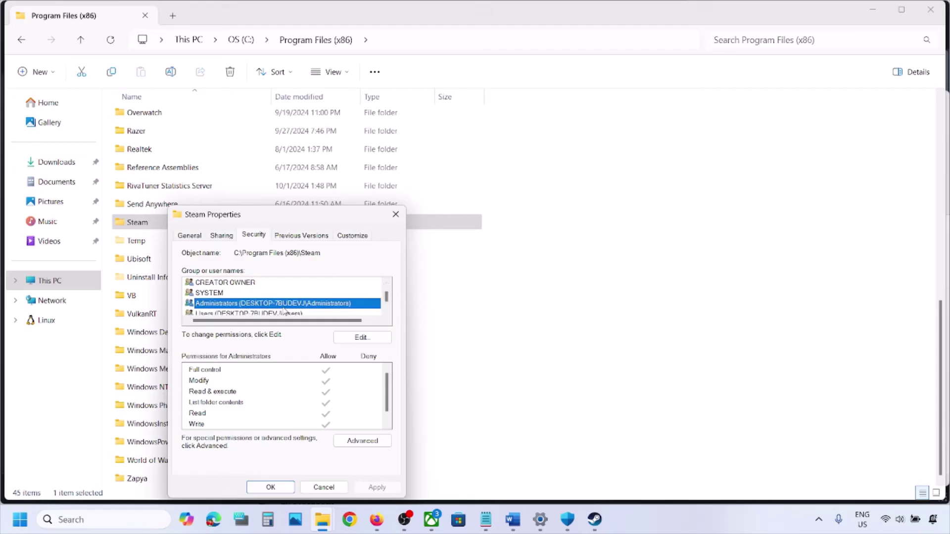
click(371, 339)
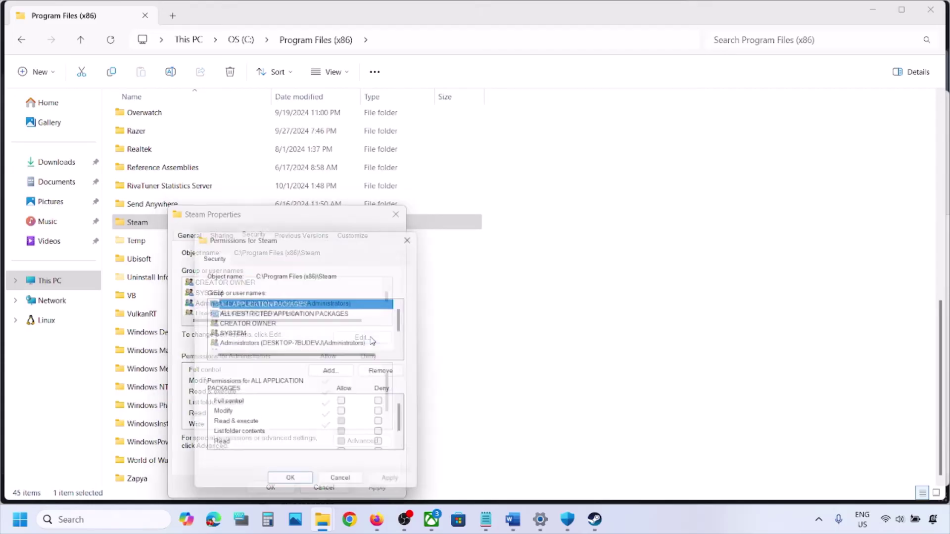
Step: Grant ALL APPLICATION PACKAGES Full control on the Steam folder, apply, and close the dialogs
click(347, 405)
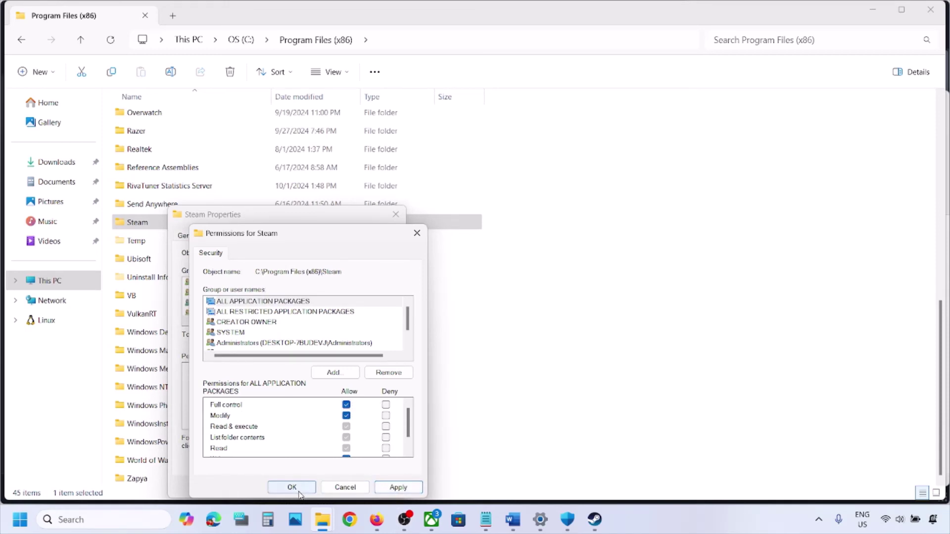
click(392, 488)
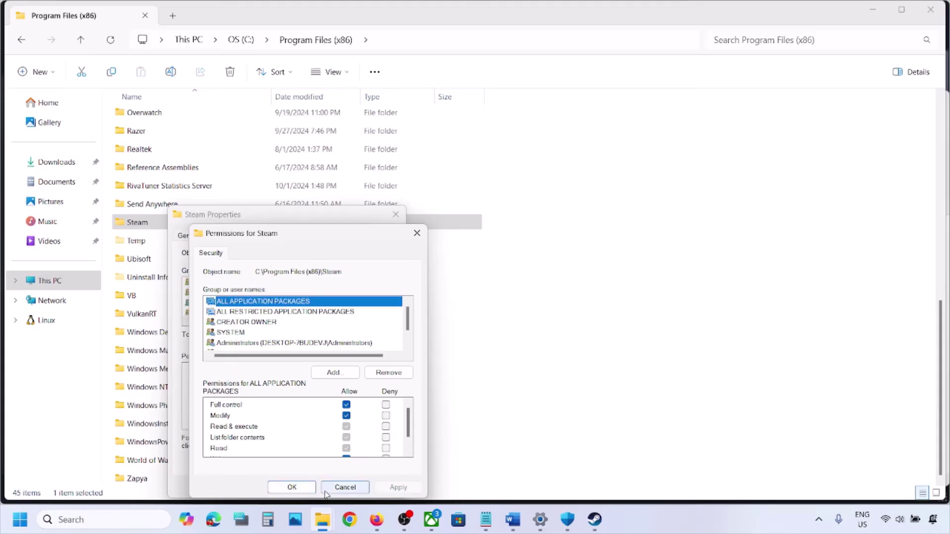
click(301, 488)
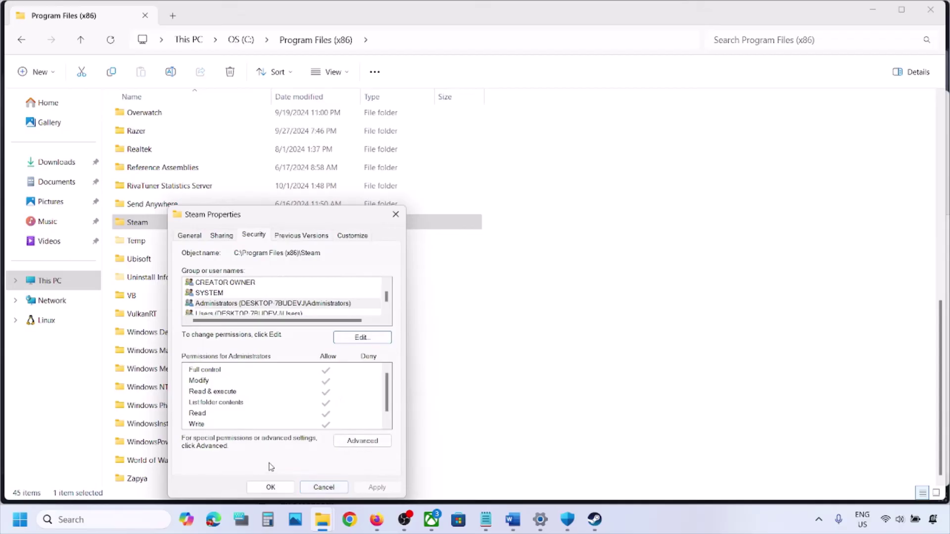
click(270, 486)
click(514, 527)
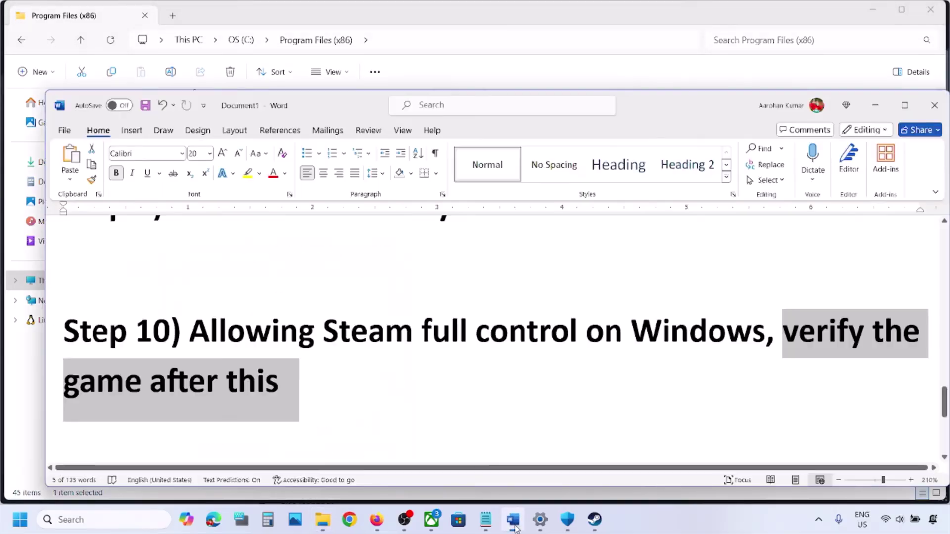
Step: Read Step 11 and let Settings' Windows Update install Windows 11, version 24H2
scroll(407, 407, down, 3)
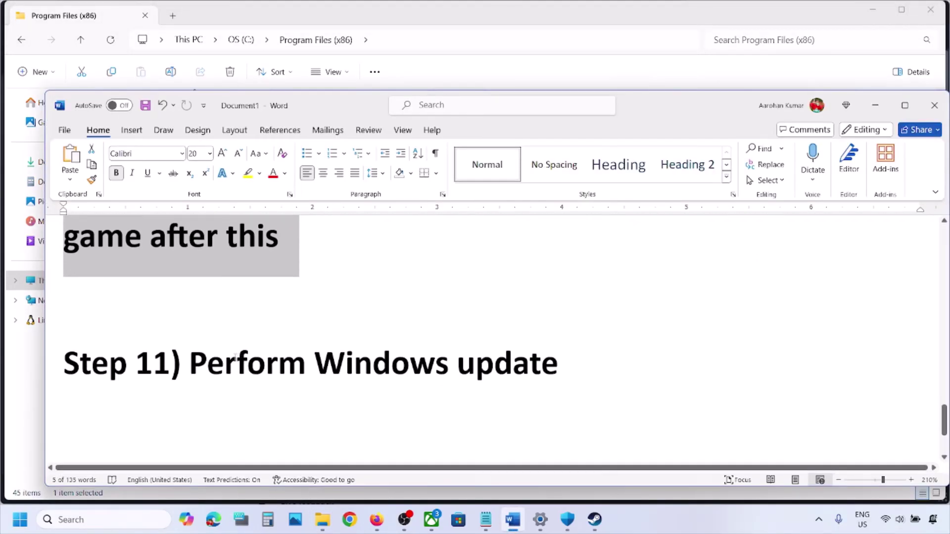
drag(235, 358, 440, 363)
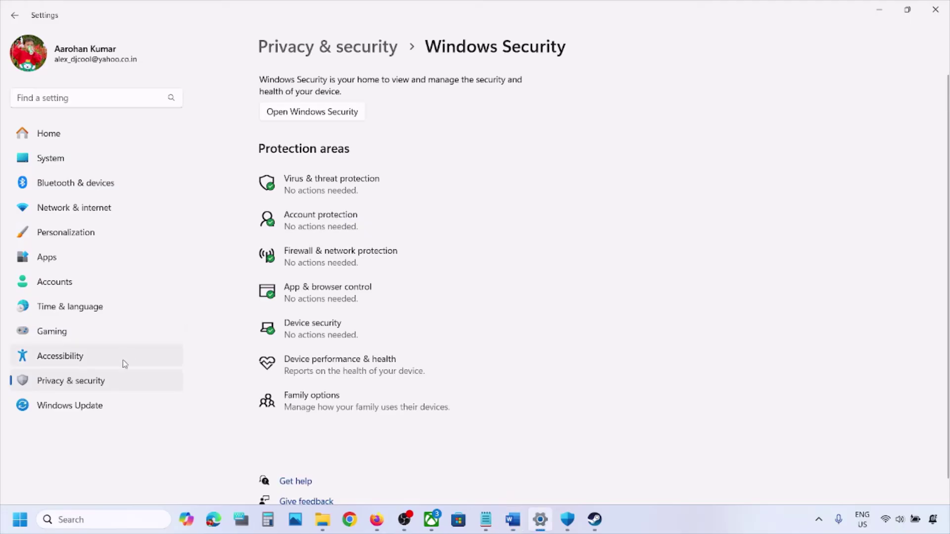
click(97, 408)
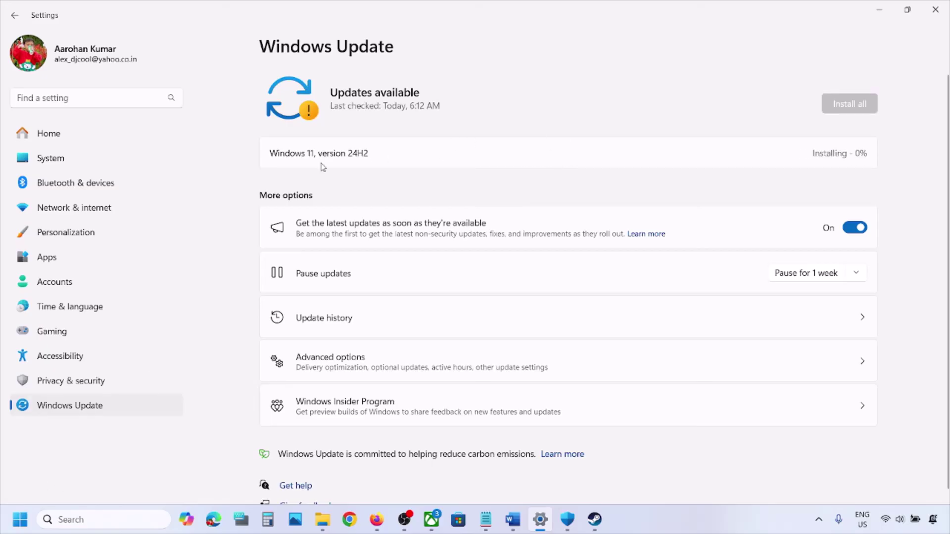
Step: Check the Start menu power options, then return to the Word guide
click(20, 521)
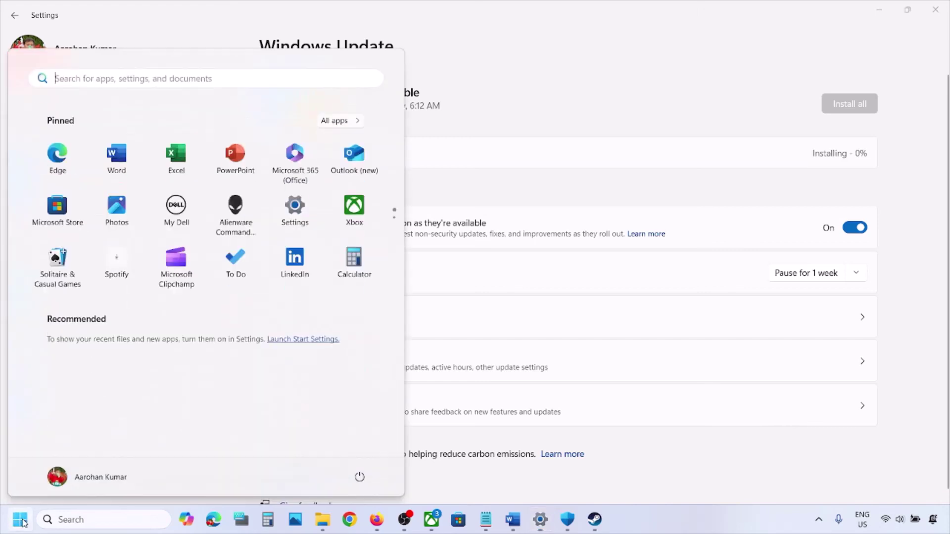
click(359, 477)
click(629, 525)
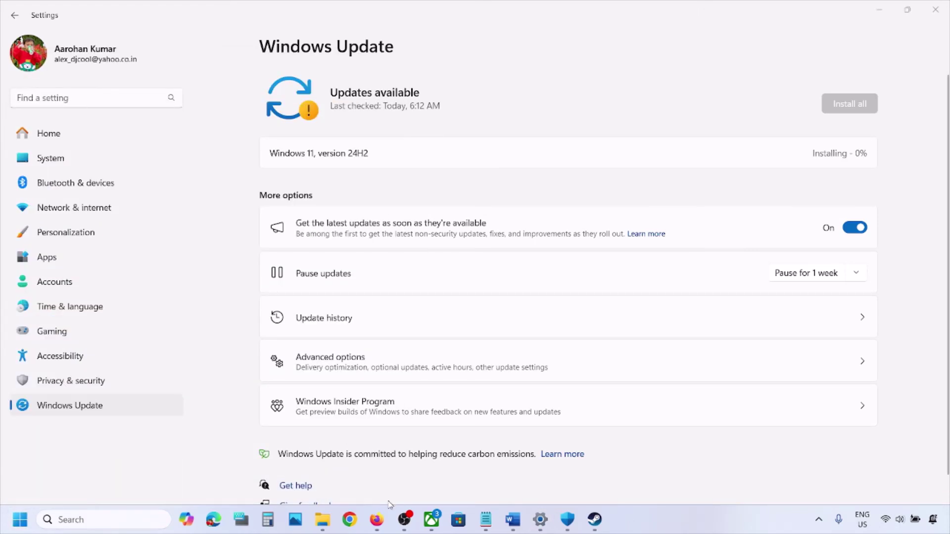
click(513, 520)
scroll(391, 401, down, 3)
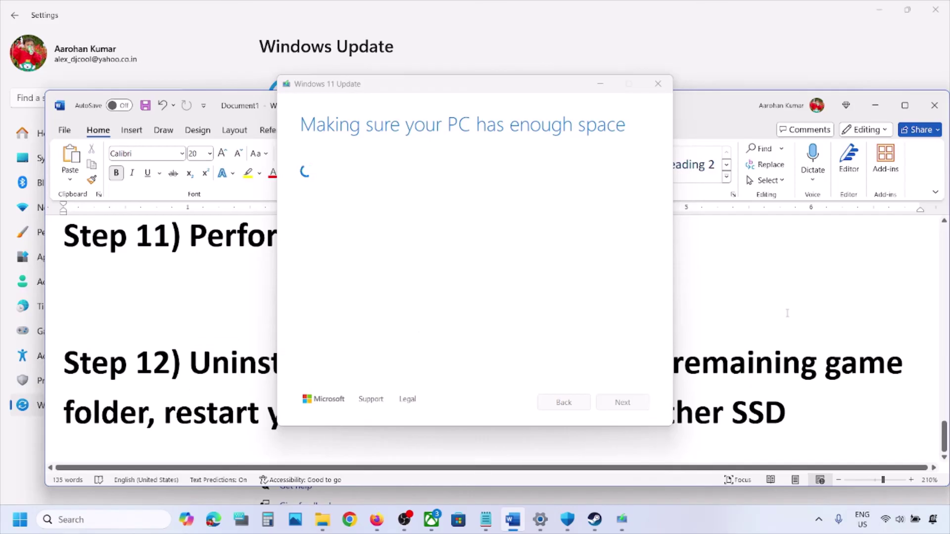
Step: Minimize the Windows 11 Update window and read Step 12: uninstall, delete leftovers, restart, reinstall to another SSD
click(600, 84)
drag(216, 373, 155, 420)
key(Right)
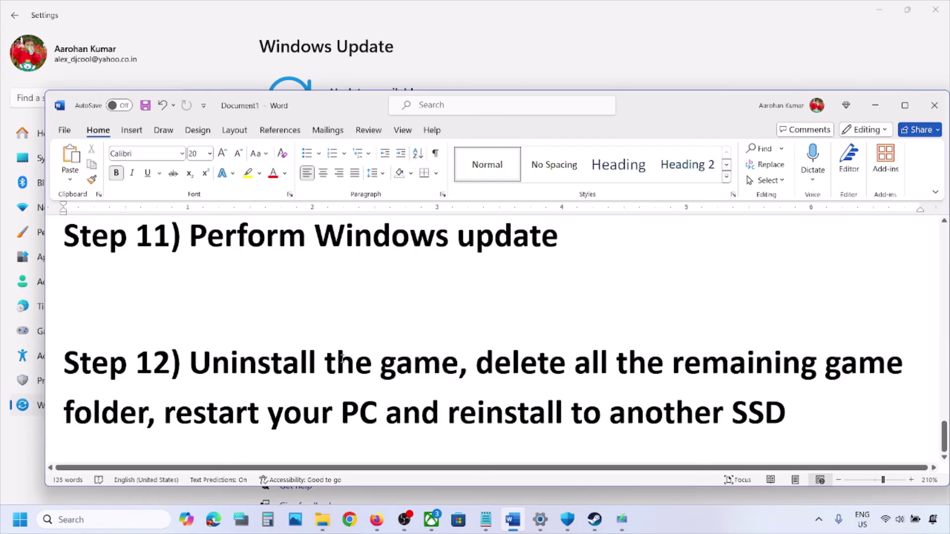
drag(476, 368, 82, 443)
click(180, 439)
drag(180, 420, 379, 421)
drag(448, 421, 792, 422)
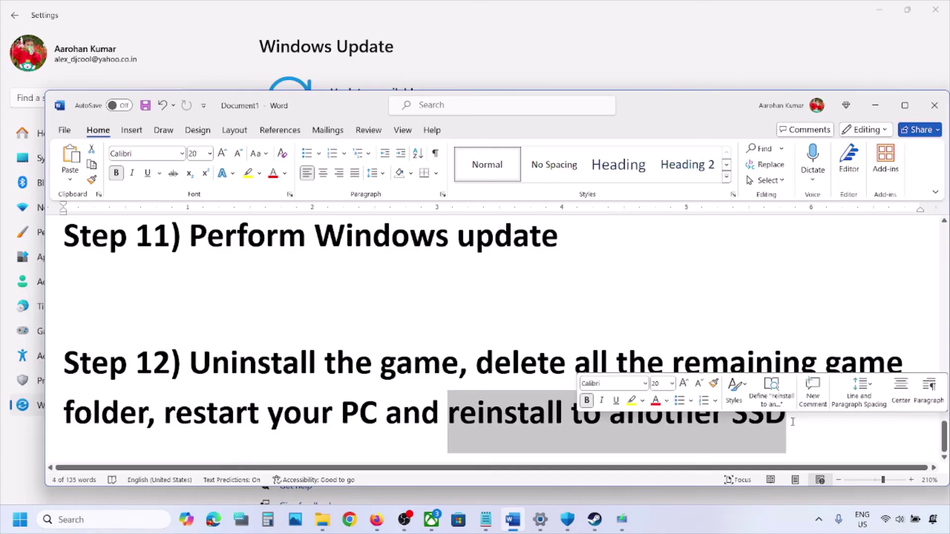
click(791, 421)
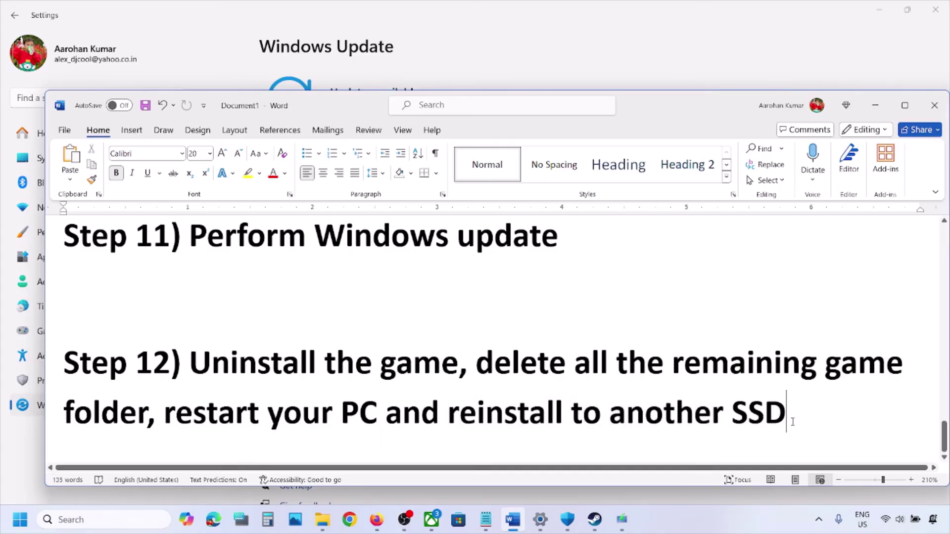